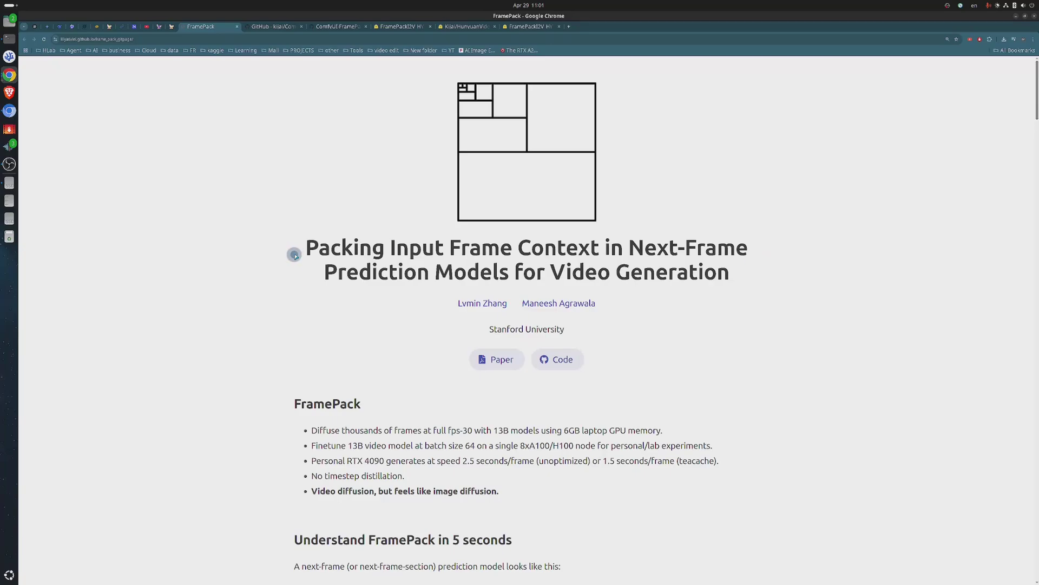
# Highlight, then clear, the Stanford University affiliation and the 6GB laptop GPU memory claim.
pyautogui.moveTo(489, 329); pyautogui.dragTo(577, 332)
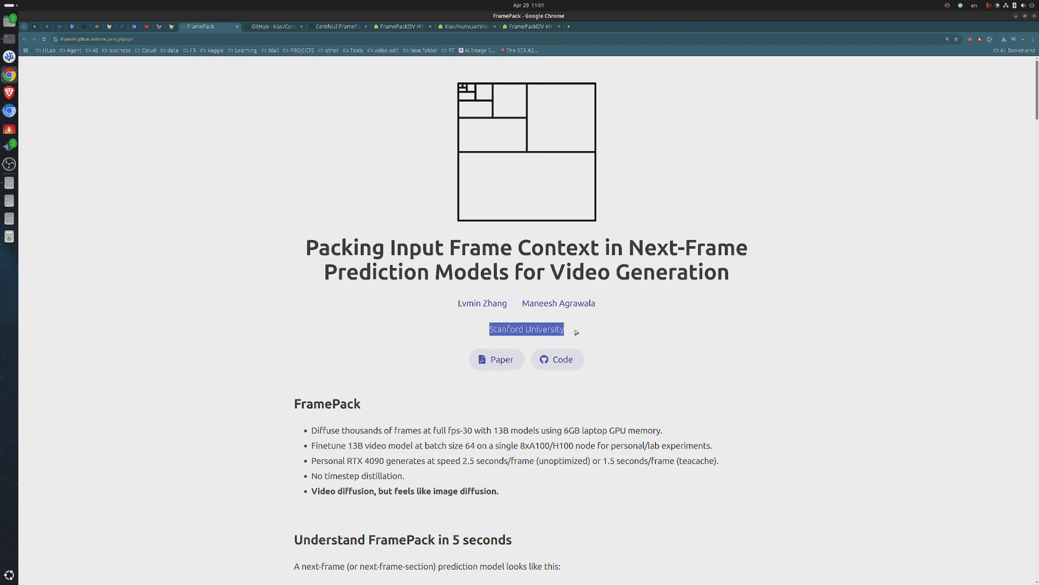
pyautogui.click(584, 330)
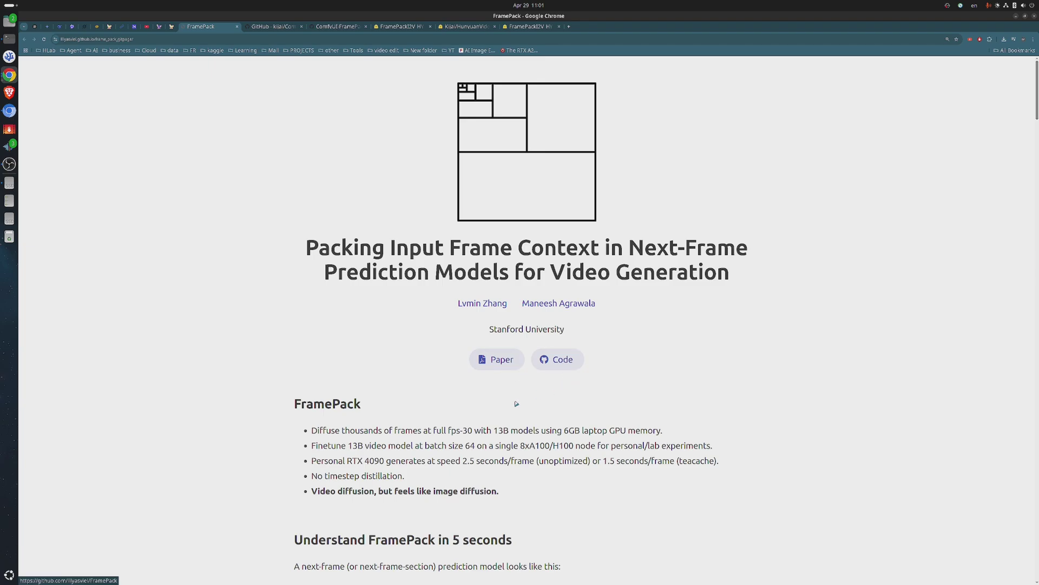
pyautogui.click(286, 433)
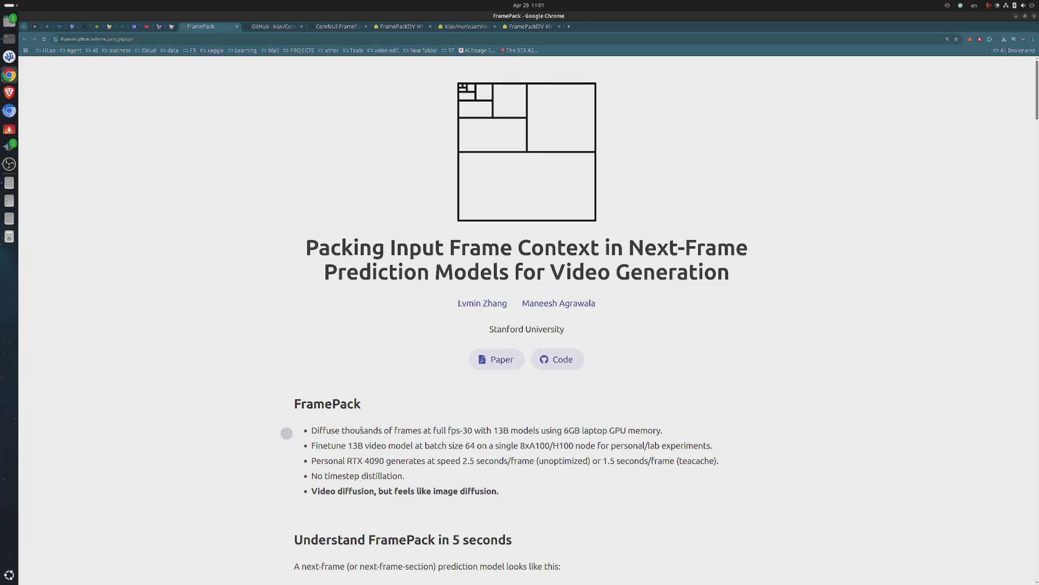
pyautogui.moveTo(564, 430); pyautogui.dragTo(694, 435)
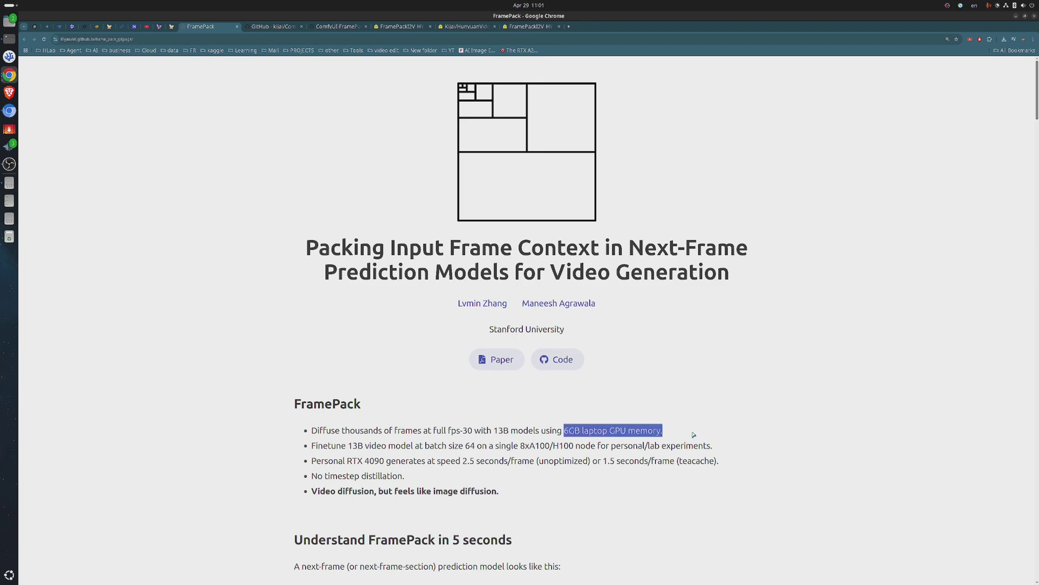
pyautogui.click(696, 432)
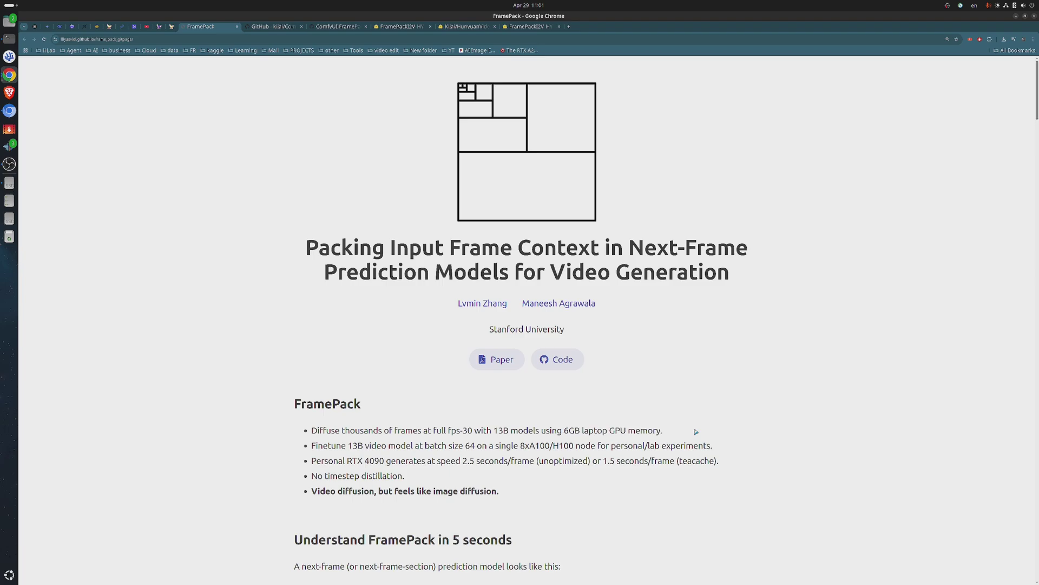
# Scroll down the FramePack page to the Image-to-5-Seconds results section.
pyautogui.scroll(-4, 696, 431)
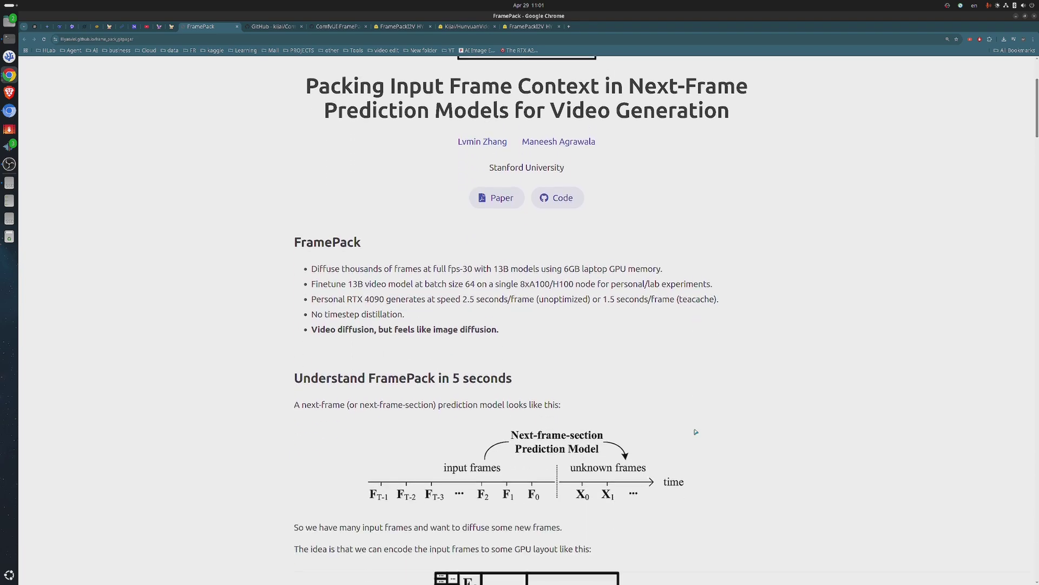
pyautogui.scroll(-3, 468, 366)
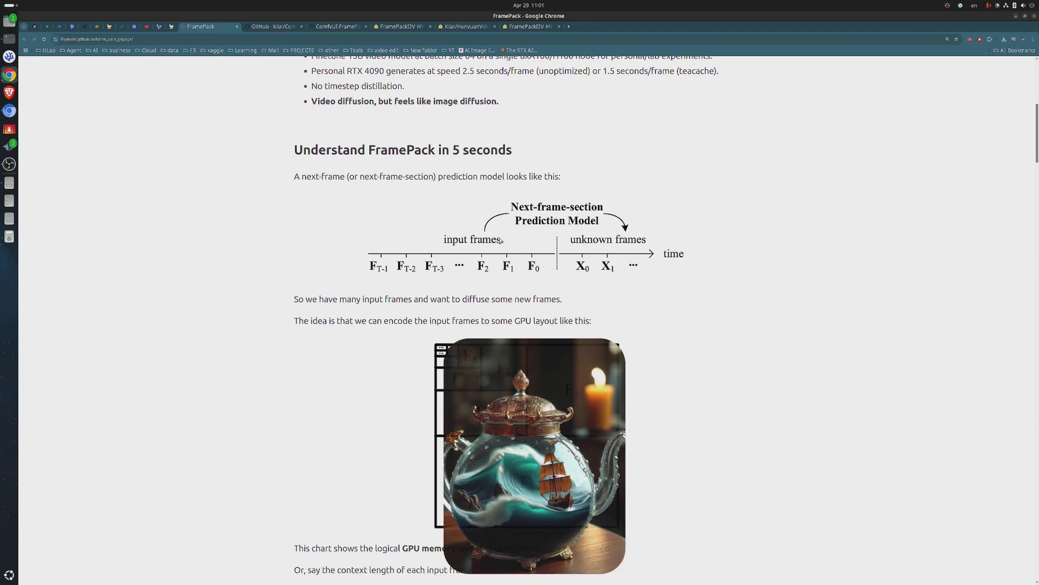
pyautogui.scroll(-3, 385, 343)
pyautogui.scroll(-11, 386, 343)
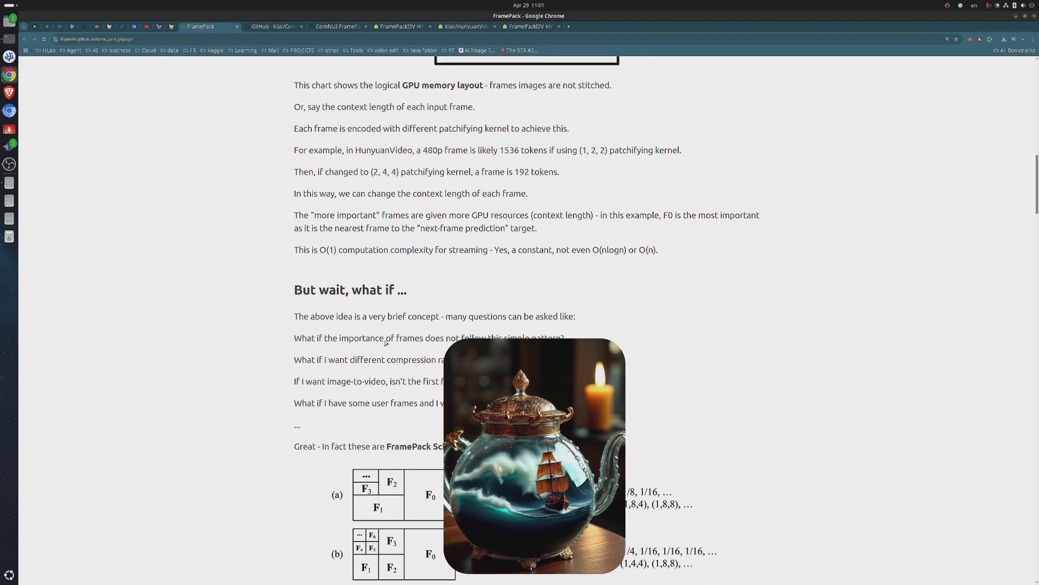
pyautogui.scroll(-13, 385, 342)
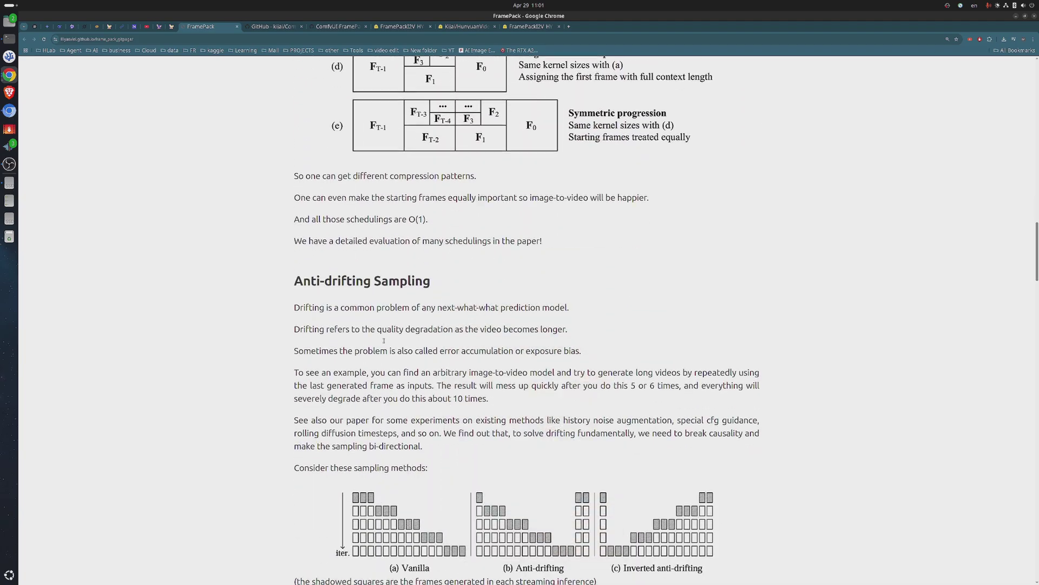
# Scroll past the Image-to-5-Seconds video grid to the Image-to-60-Seconds (30fps, 1800 frames) section.
pyautogui.scroll(-3, 386, 343)
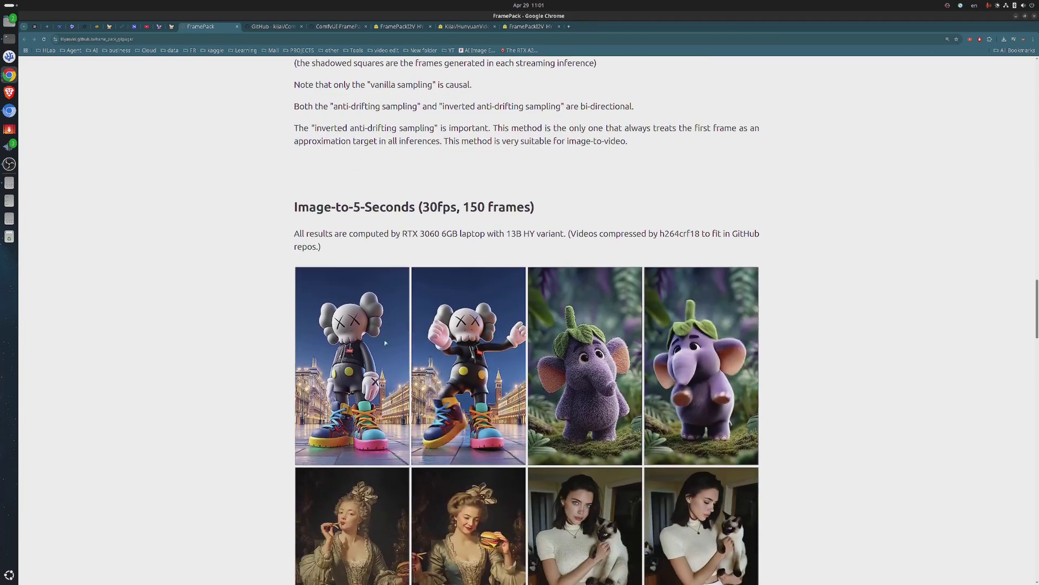
pyautogui.scroll(-2, 386, 343)
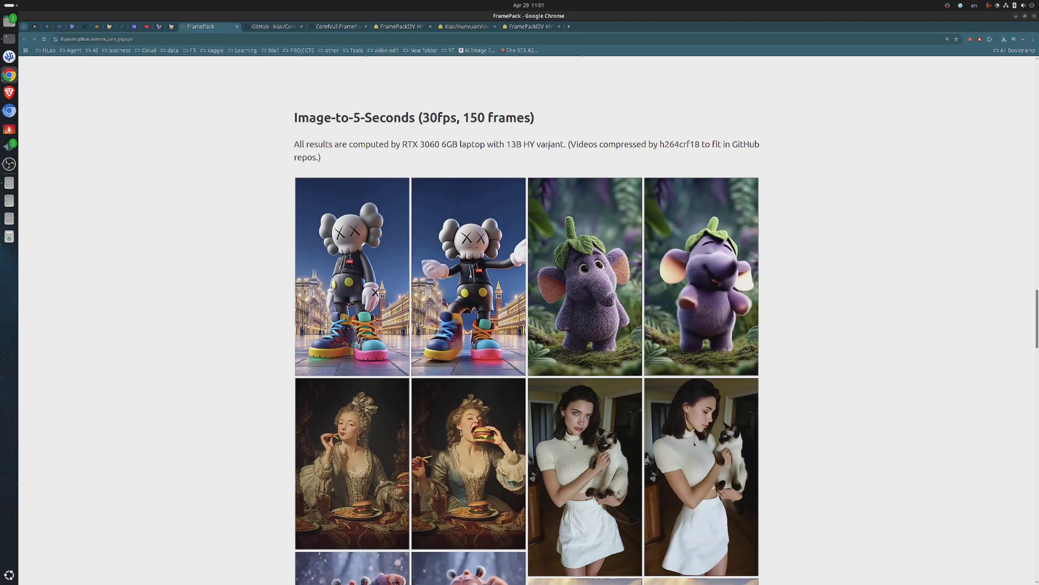
pyautogui.scroll(-1, 806, 302)
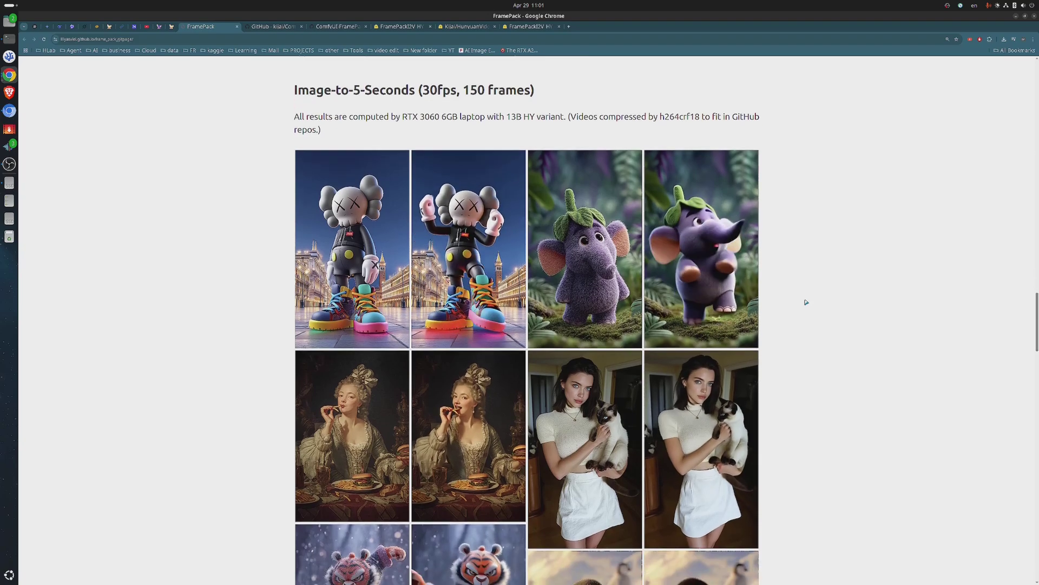
pyautogui.scroll(-10, 474, 268)
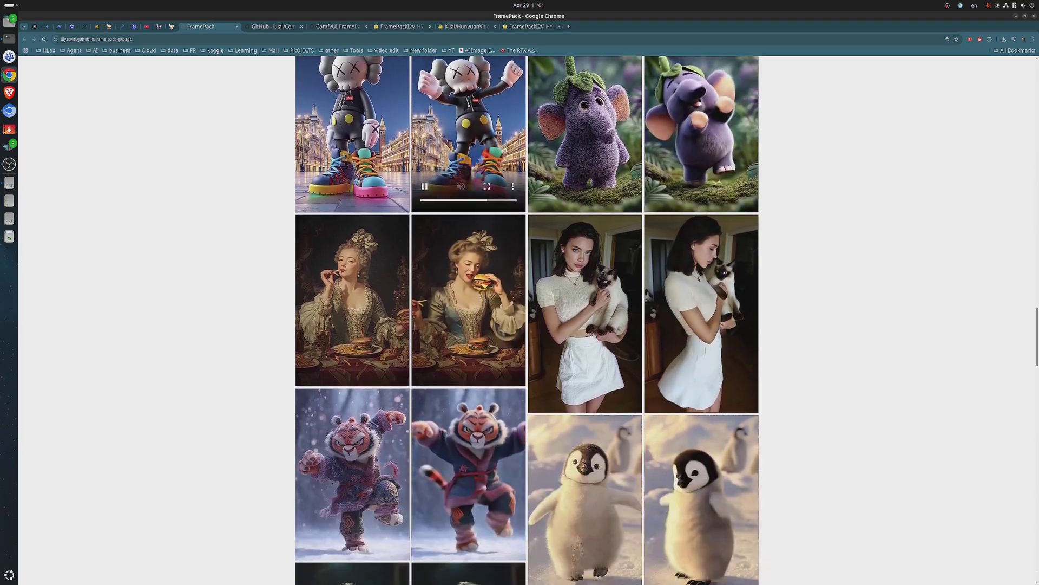
pyautogui.scroll(-3, 468, 243)
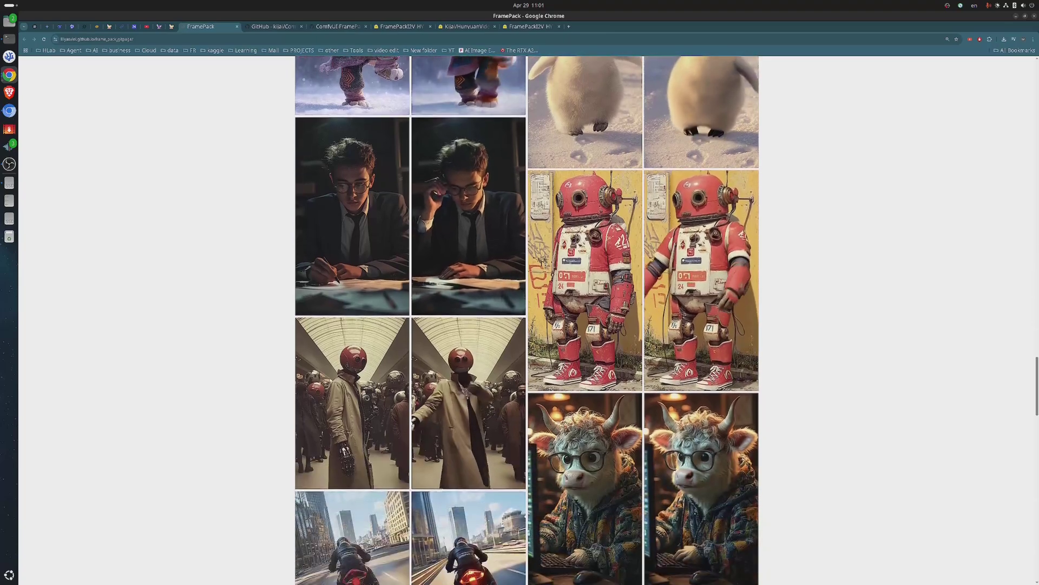
pyautogui.scroll(-4, 469, 244)
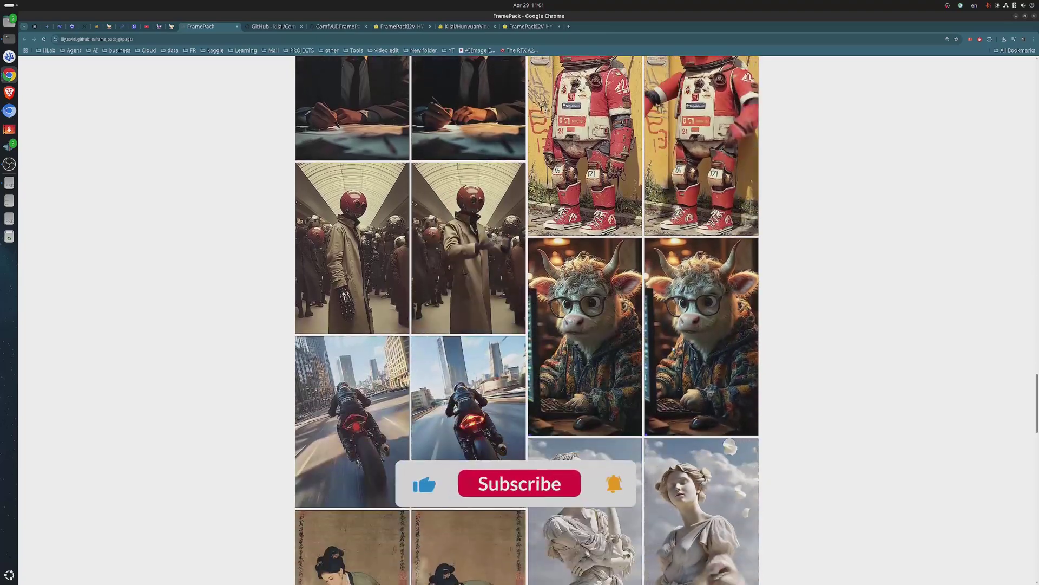
pyautogui.scroll(-4, 834, 395)
pyautogui.scroll(-7, 836, 395)
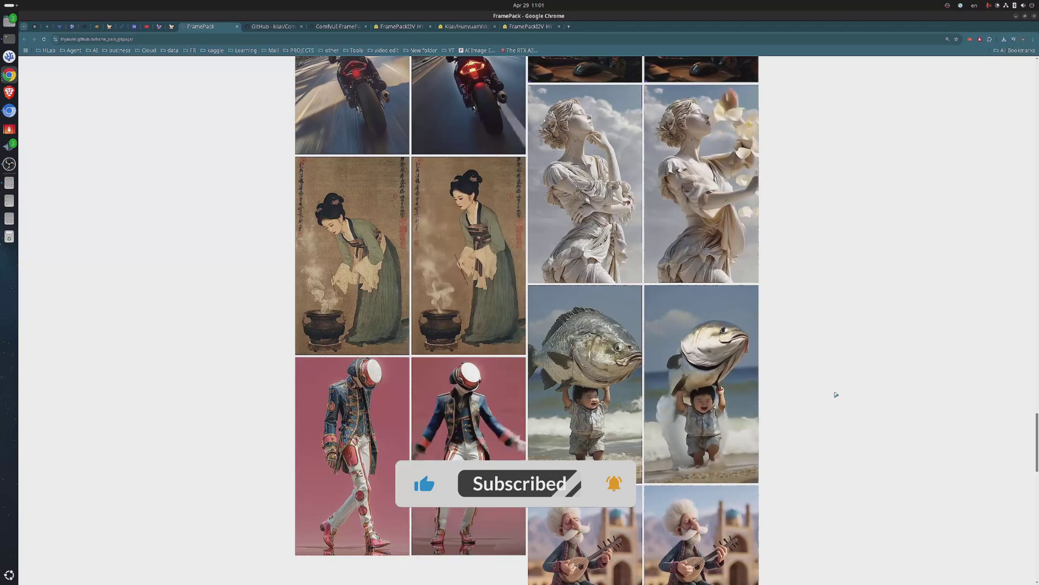
pyautogui.scroll(-1, 835, 395)
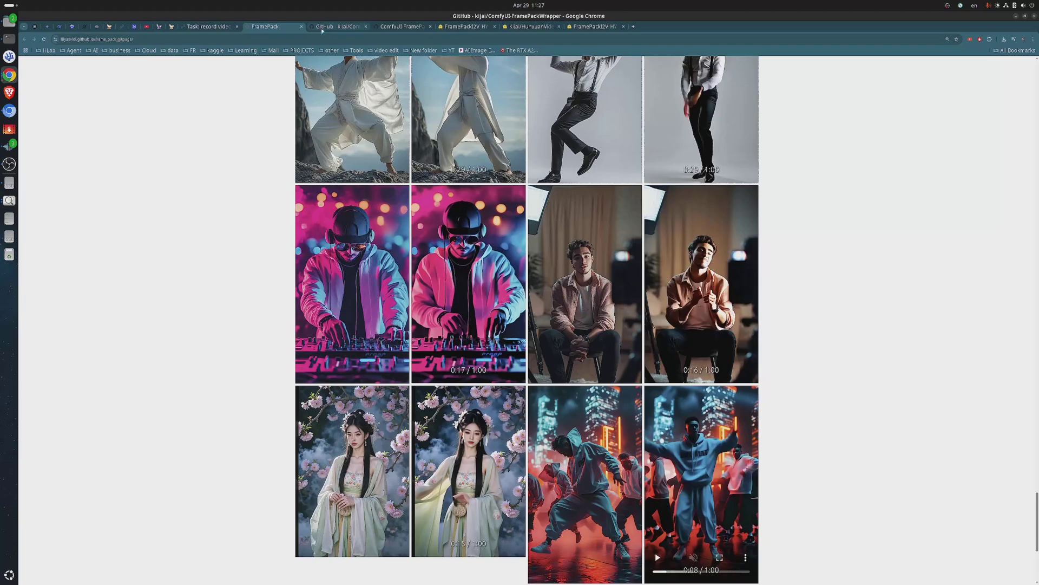
# Download the ComfyUI-FramePackWrapper repository as a ZIP from its GitHub page.
pyautogui.click(323, 28)
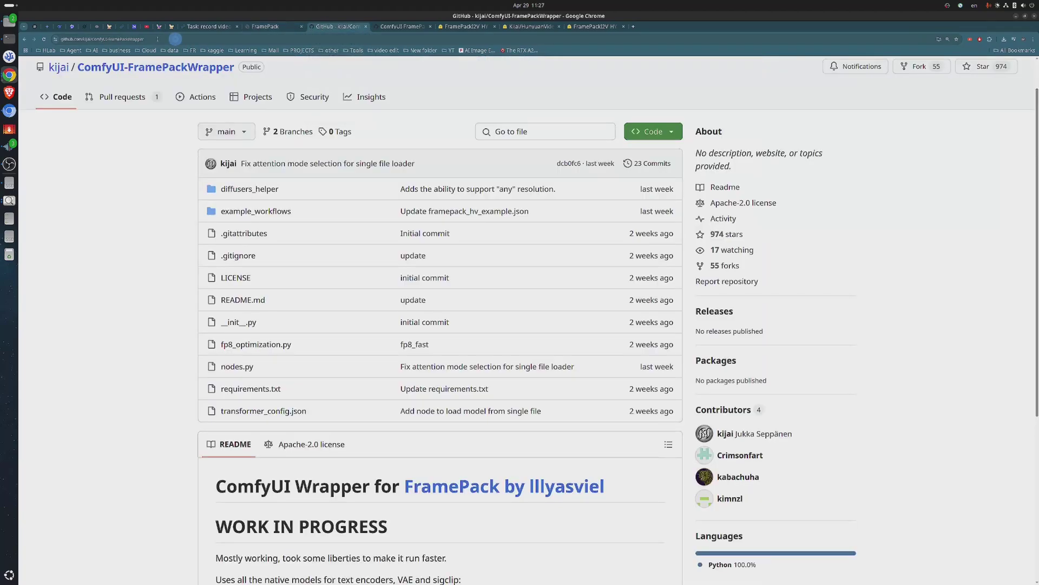
pyautogui.click(46, 69)
pyautogui.click(678, 137)
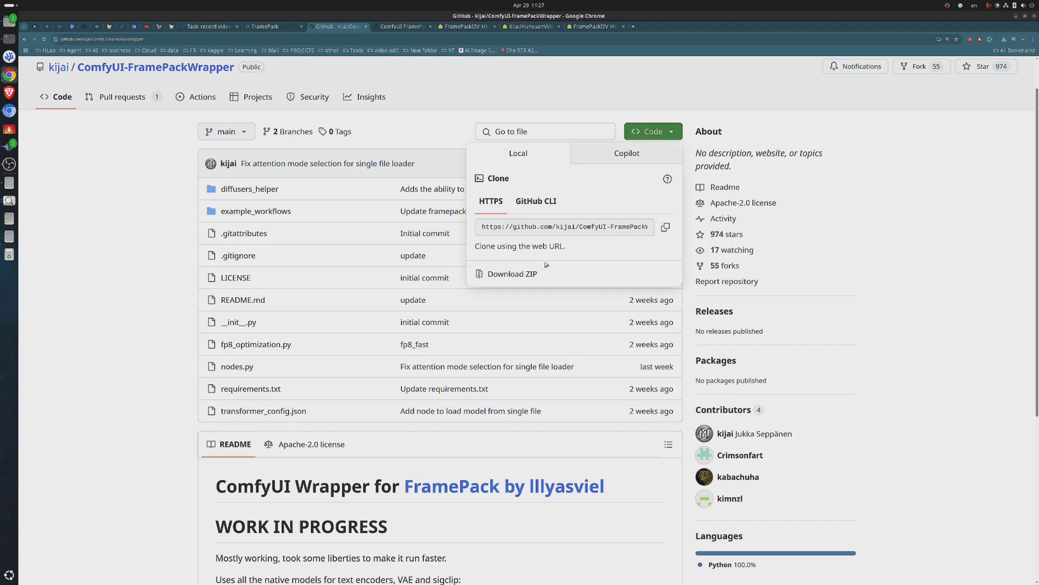
pyautogui.click(526, 272)
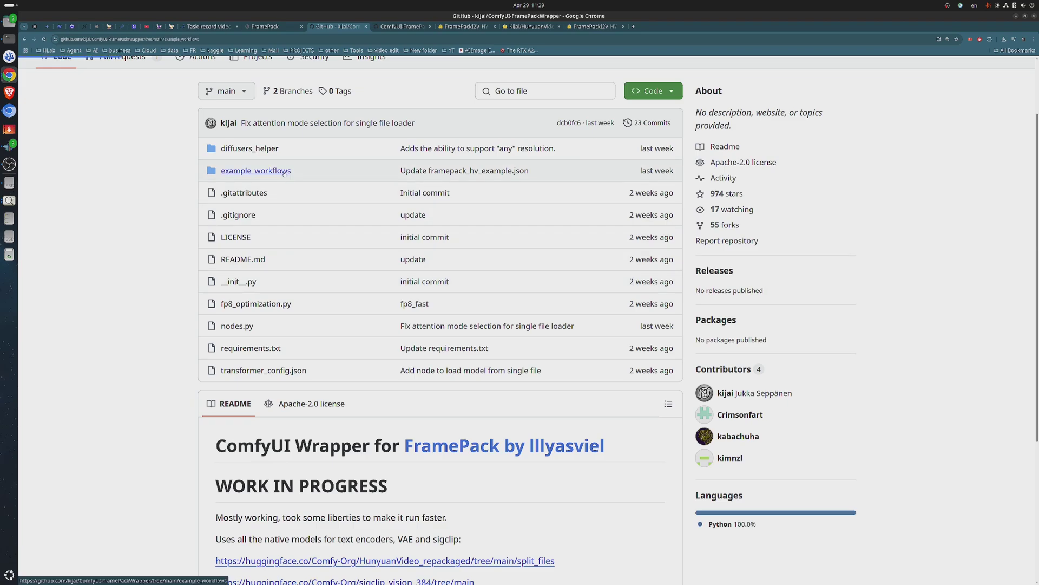
# Download example_workflows/framepack_hv_example.json and return to the repository's main page.
pyautogui.click(284, 171)
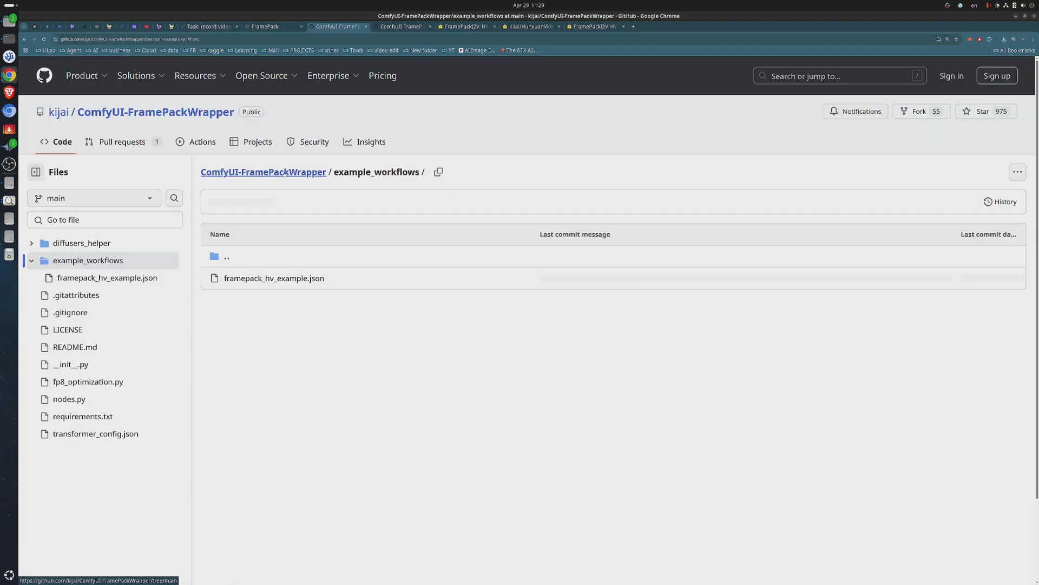
pyautogui.click(308, 278)
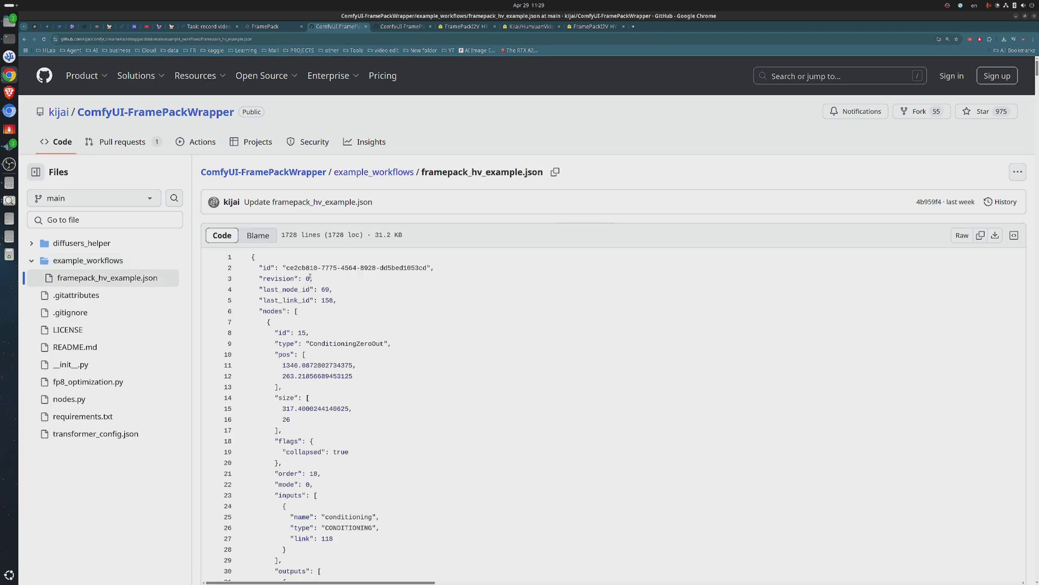
pyautogui.click(1019, 173)
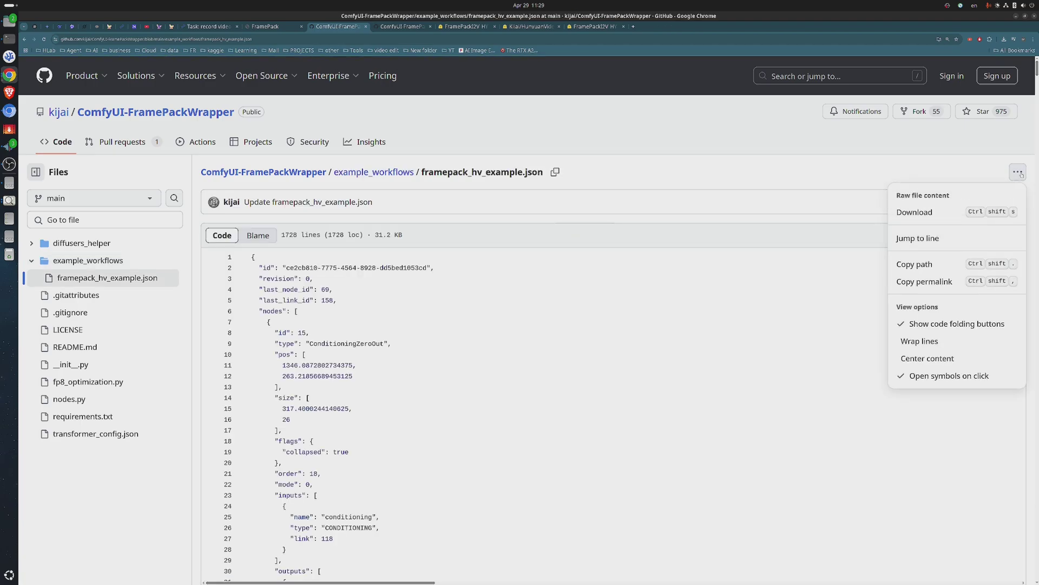
pyautogui.click(957, 213)
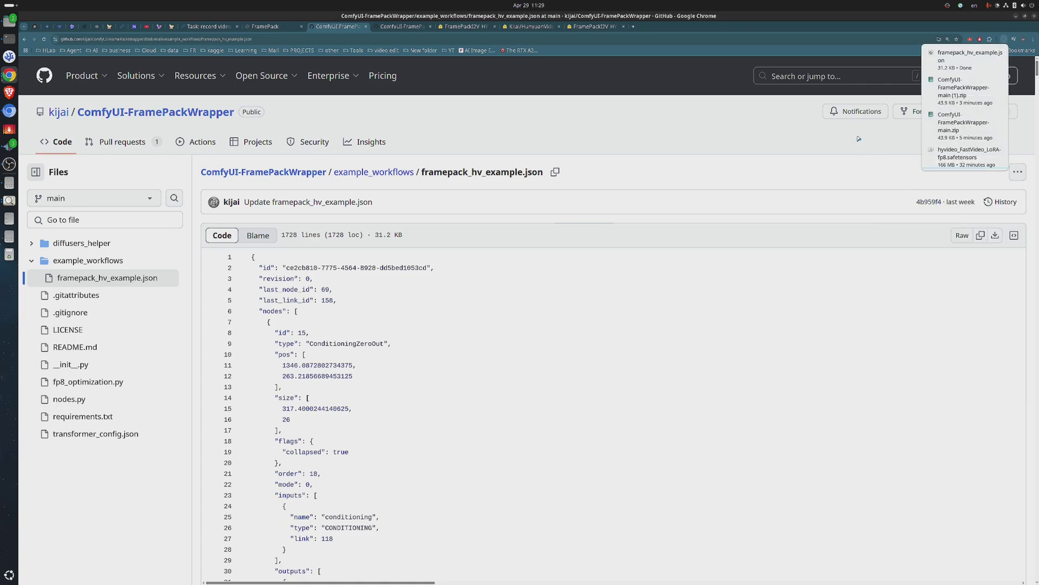
pyautogui.click(265, 172)
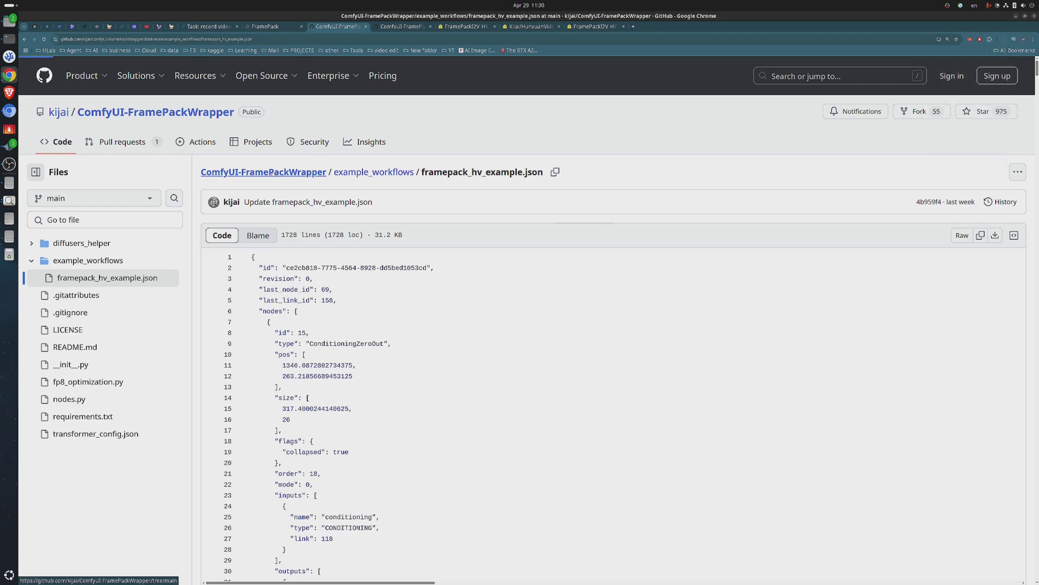
# Open FramePackI2V_HY_fp8_e4m3fn.safetensors (16.3 GB) in a new tab and start its download.
pyautogui.scroll(-10, 511, 375)
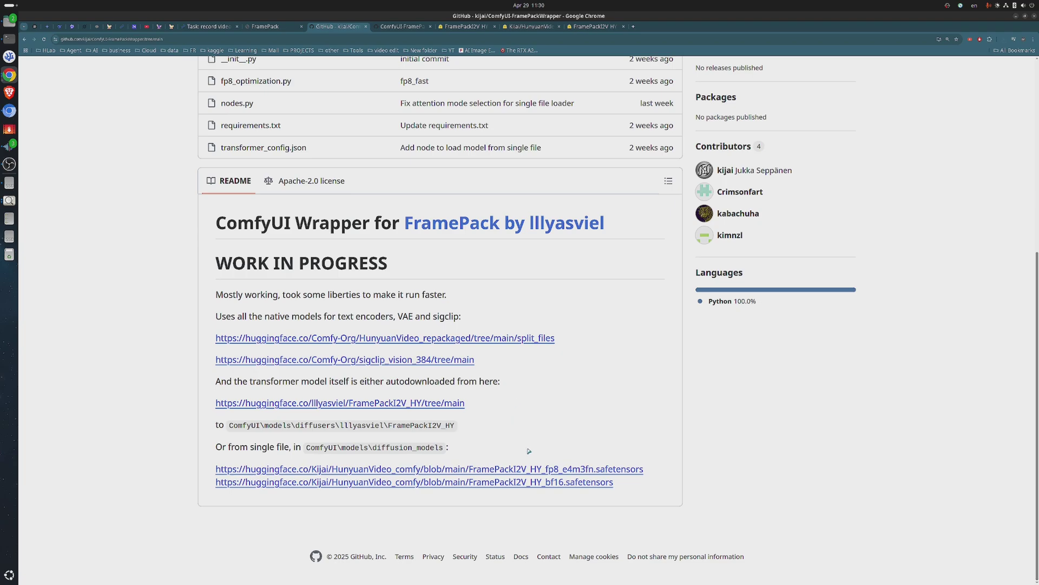
pyautogui.click(651, 466)
pyautogui.middleClick(608, 470)
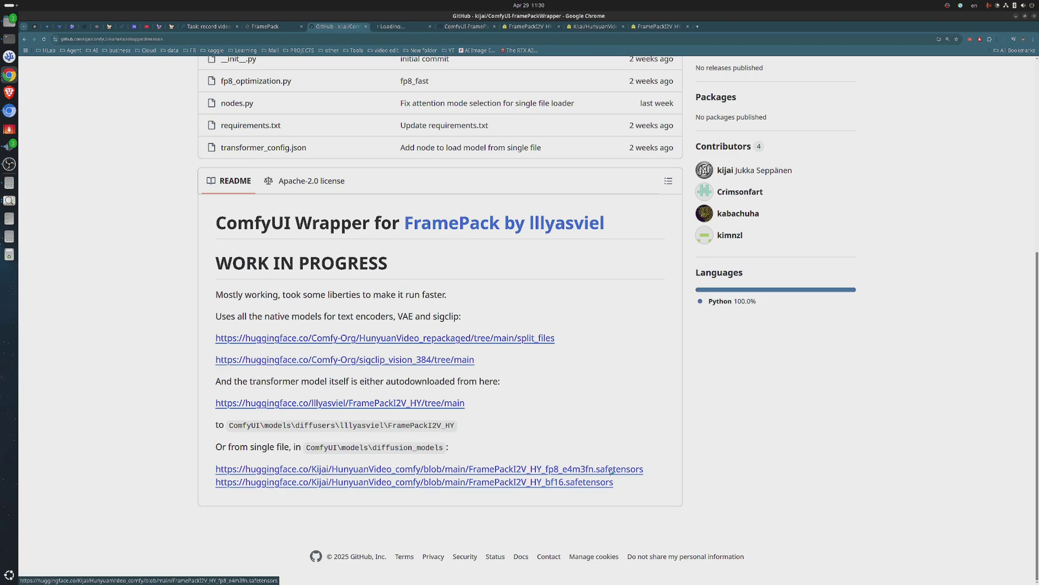
pyautogui.click(407, 27)
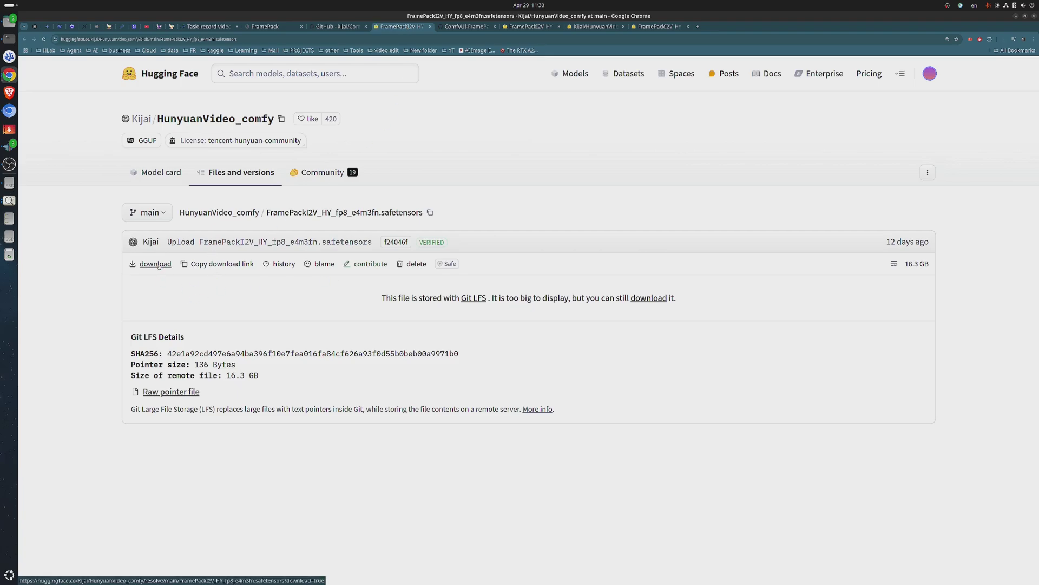
pyautogui.click(1003, 39)
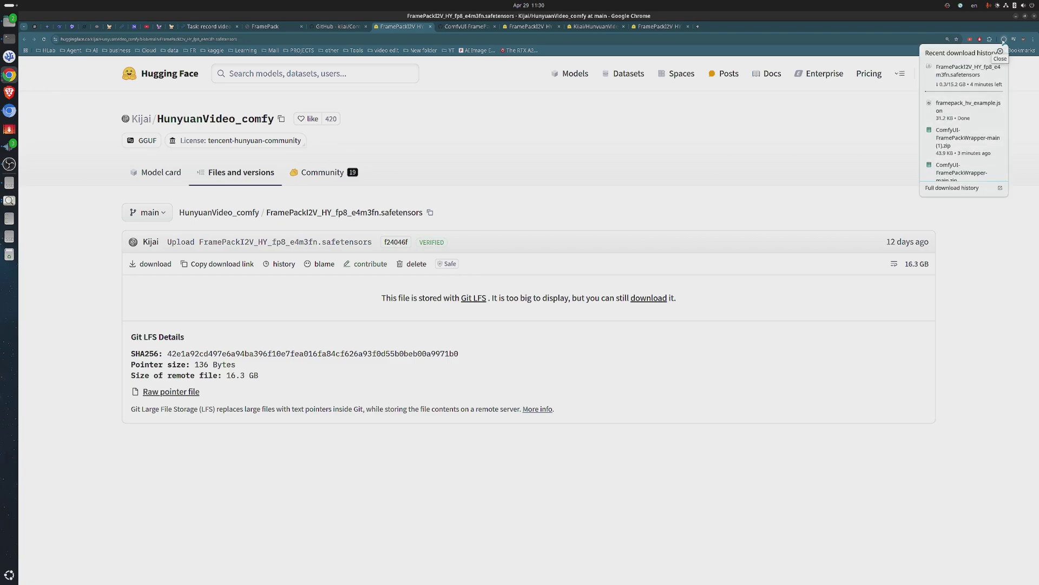
pyautogui.click(1004, 41)
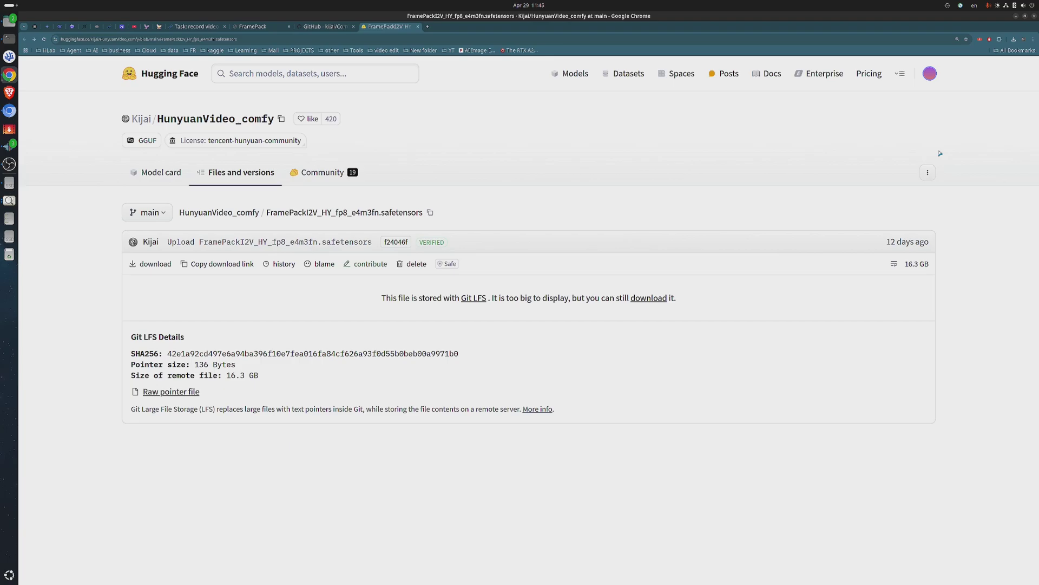
# Find hunyuan_video_vae_bf16.safetensors in the HunyuanVideo_comfy file list and download it.
pyautogui.click(190, 213)
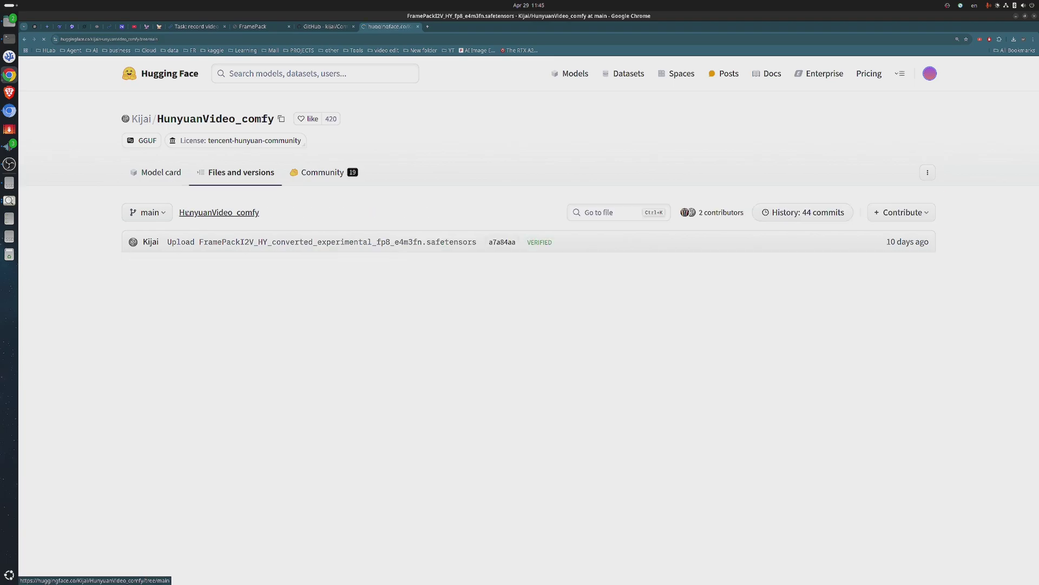
pyautogui.hotkey('ctrl', 'f')
pyautogui.write('fast')
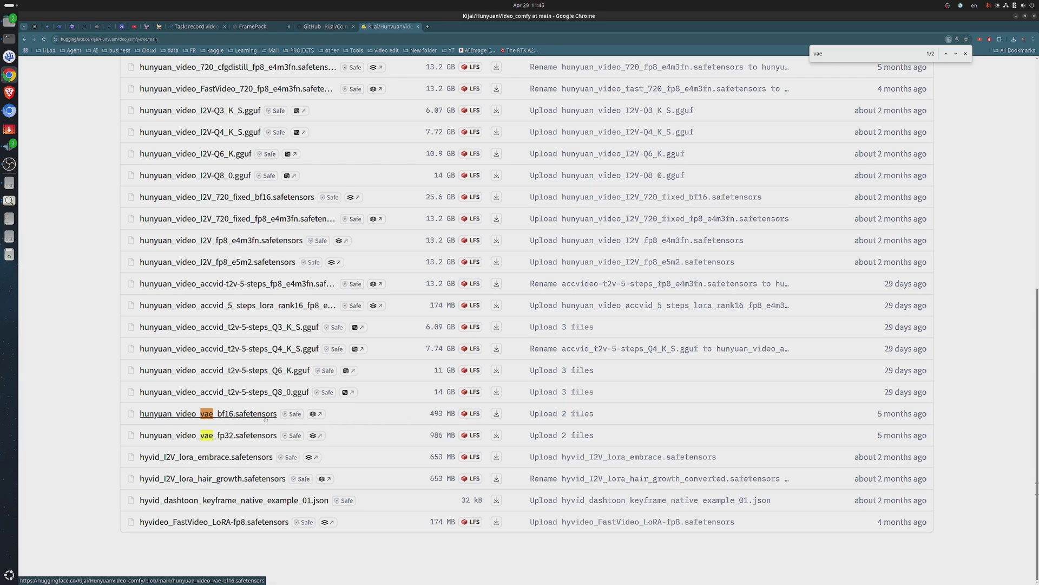
pyautogui.middleClick(246, 414)
pyautogui.click(438, 27)
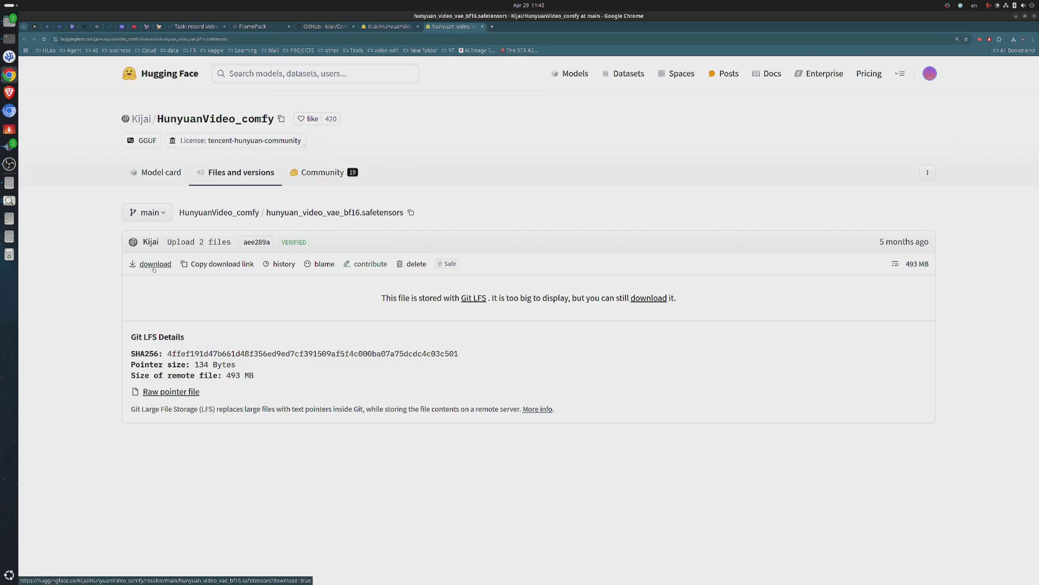
pyautogui.click(152, 264)
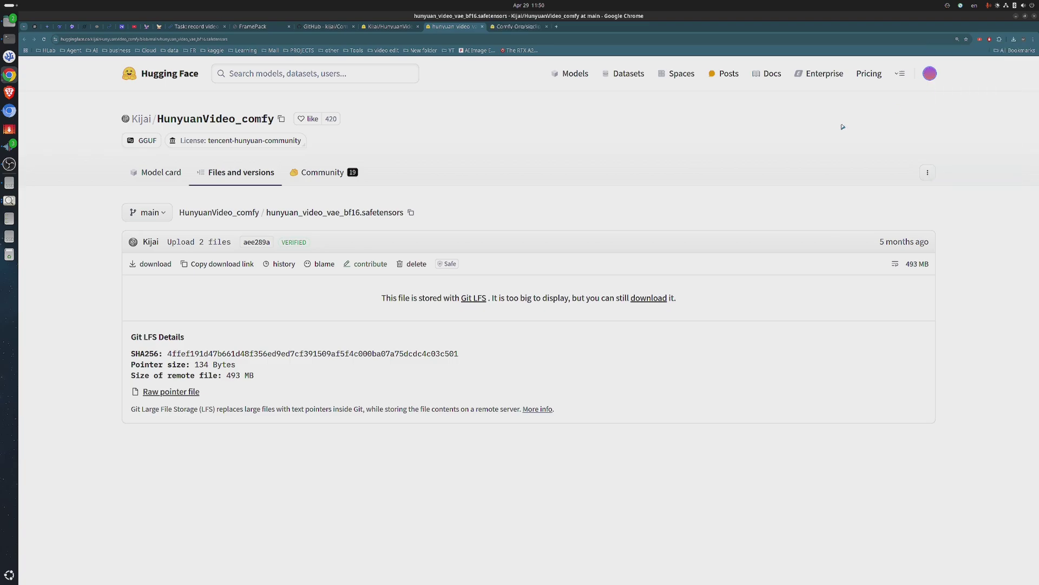
# Search 'sigcl', open Comfy-Org/sigclip_vision_384's files and download sigclip_vision_patch14_384.safetensors.
pyautogui.click(266, 74)
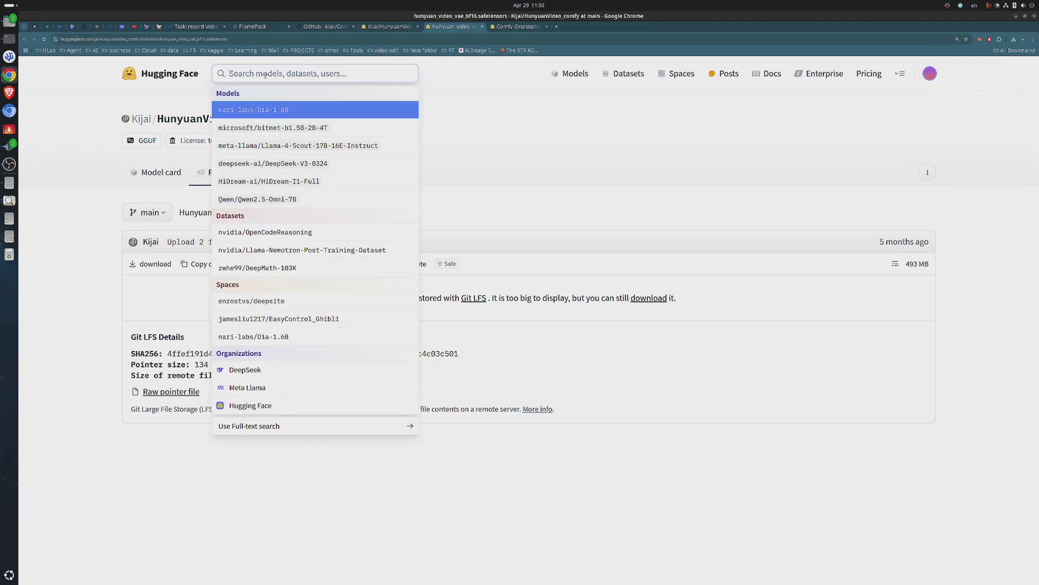
pyautogui.write('sigcl')
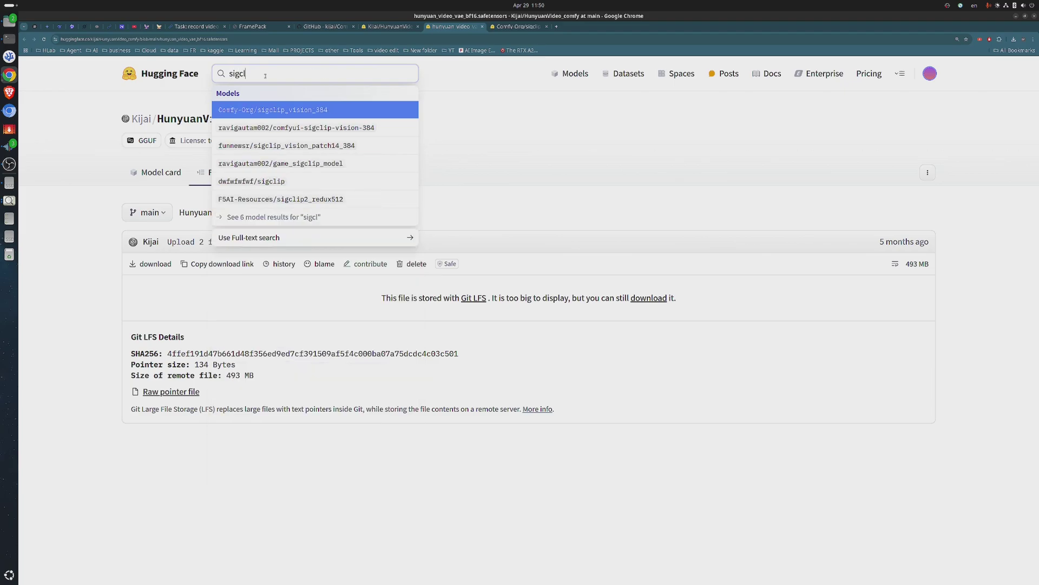
pyautogui.click(244, 111)
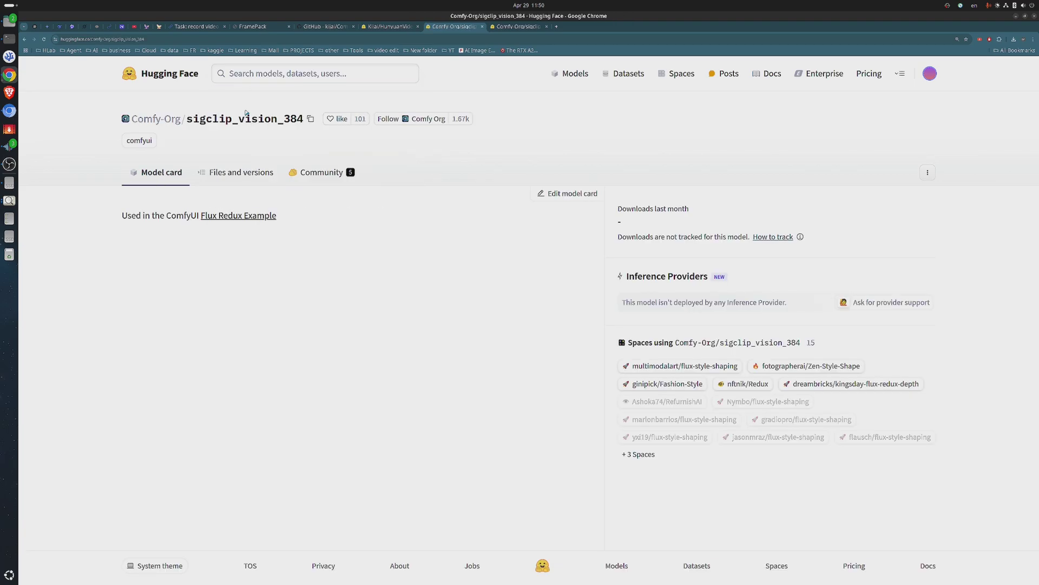
pyautogui.click(243, 173)
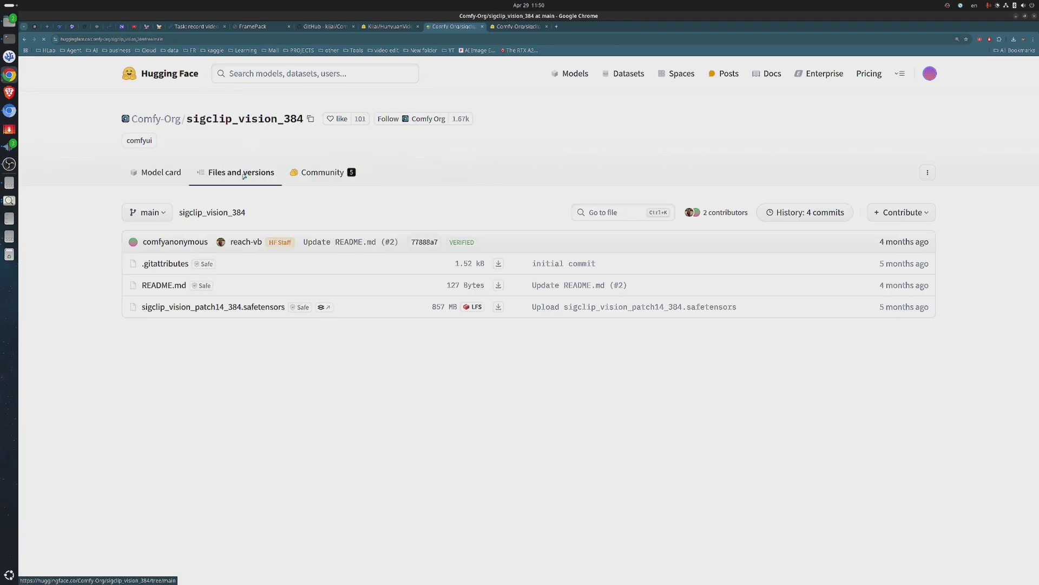
pyautogui.click(252, 308)
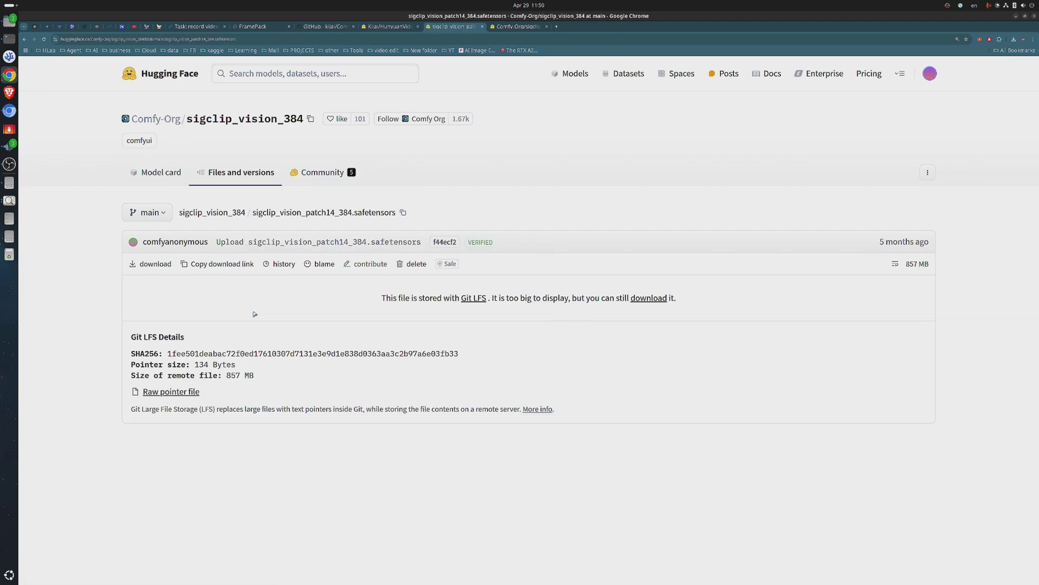
pyautogui.click(154, 265)
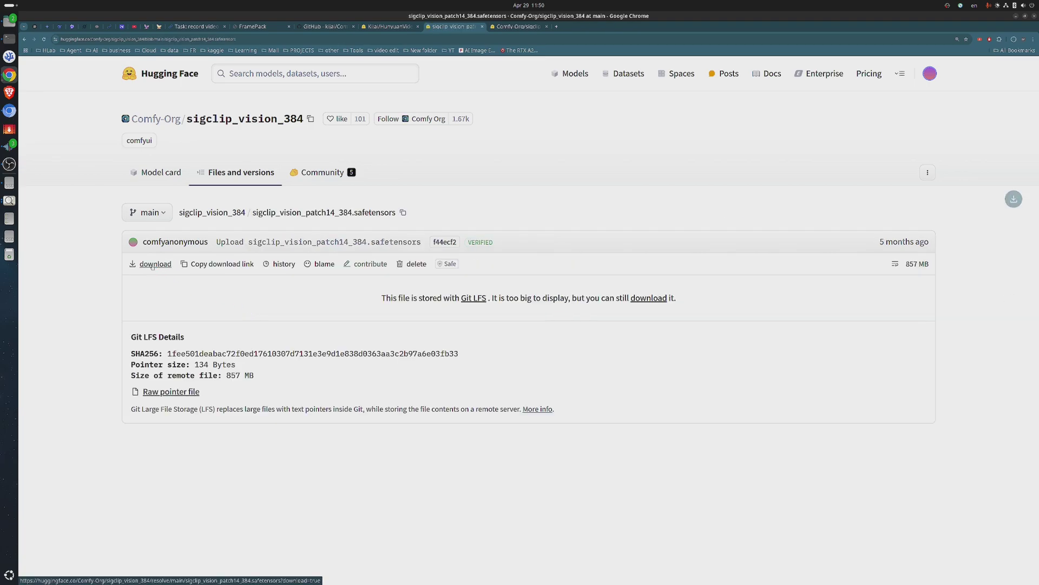
pyautogui.click(1015, 39)
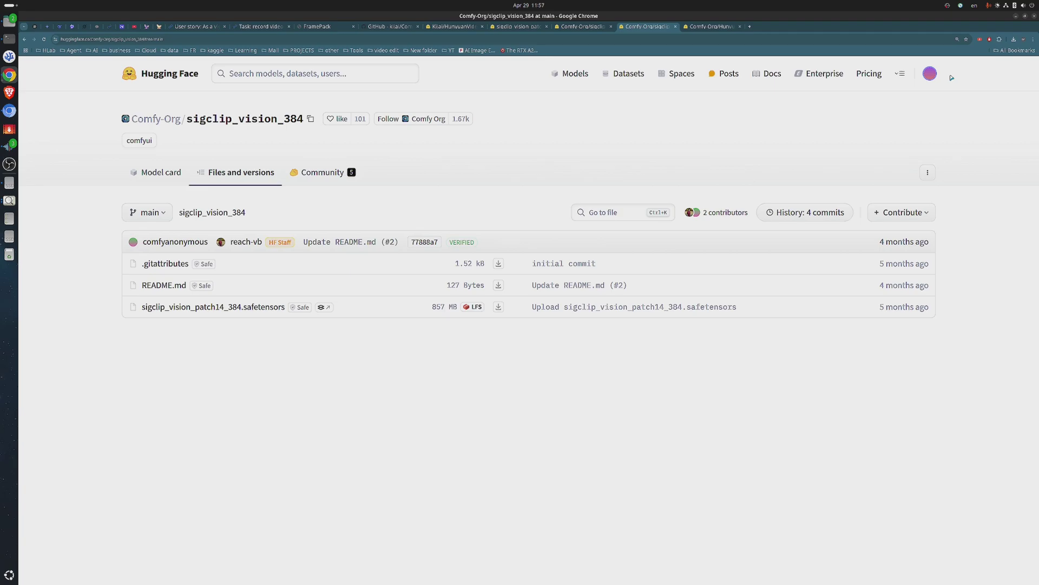
pyautogui.click(152, 119)
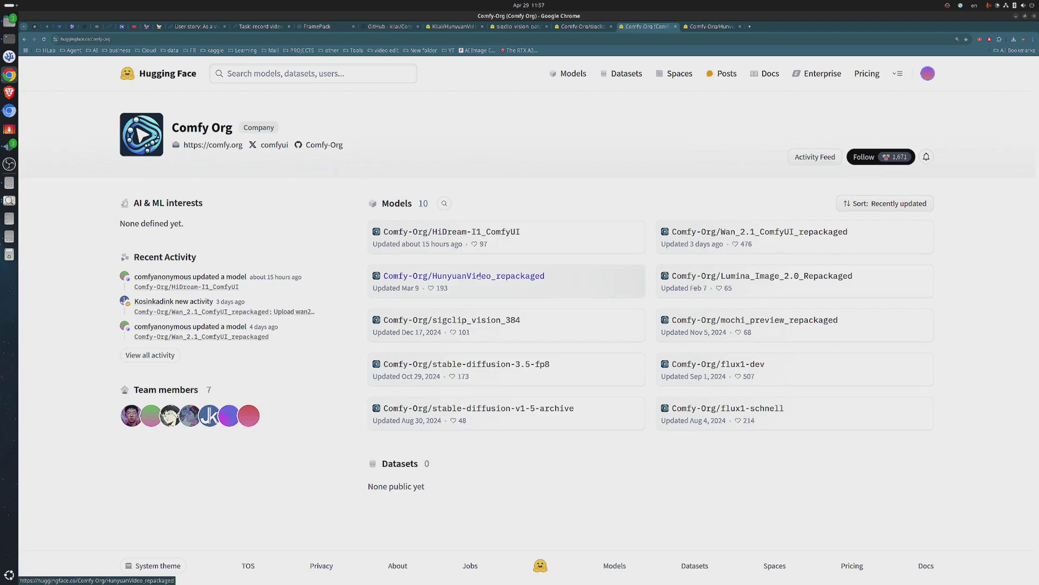
# Browse HunyuanVideo_repackaged to split_files/text_encoders and download clip_l.safetensors.
pyautogui.click(481, 276)
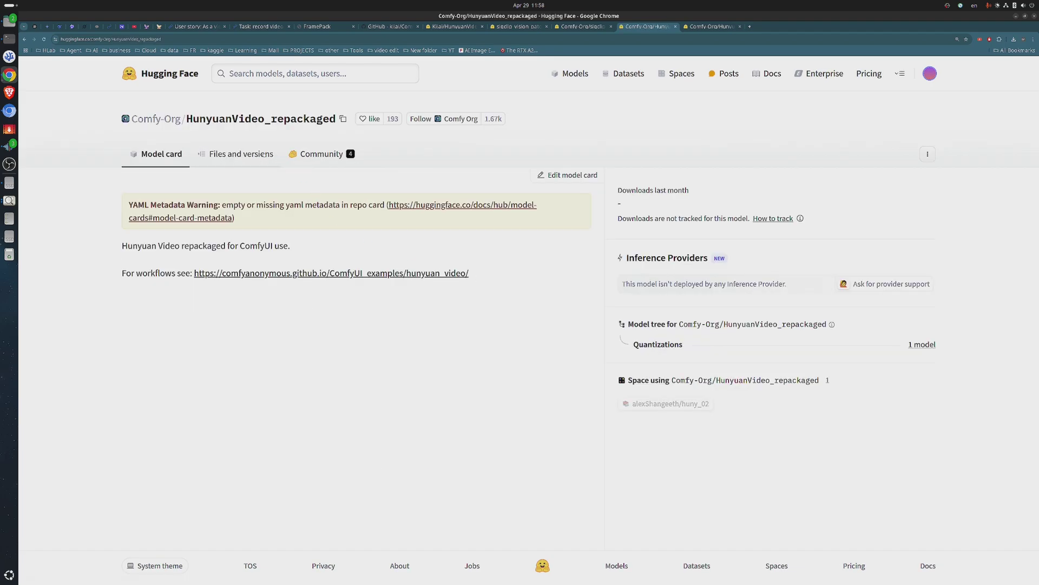
pyautogui.click(260, 155)
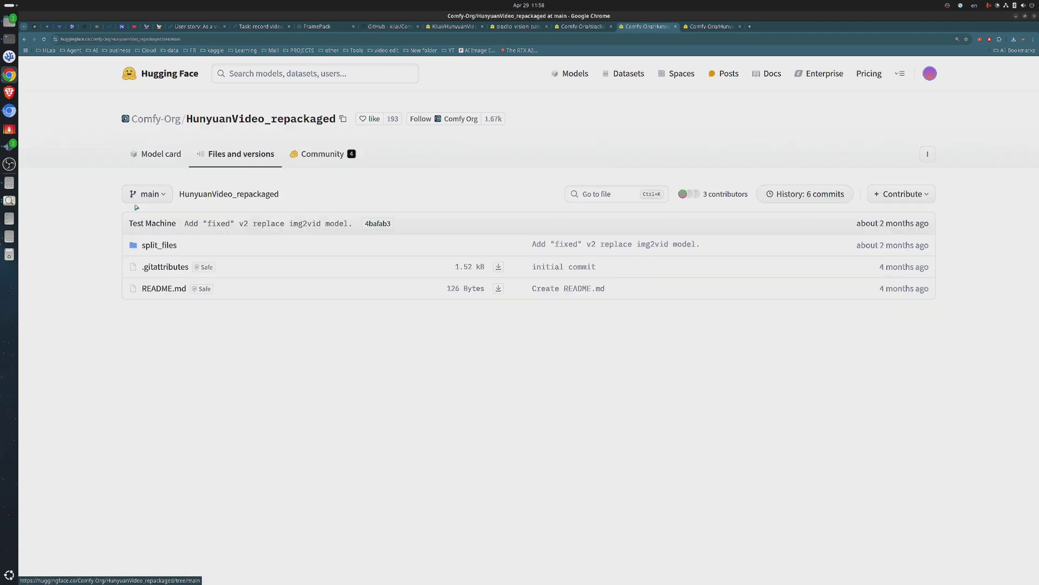
pyautogui.click(165, 247)
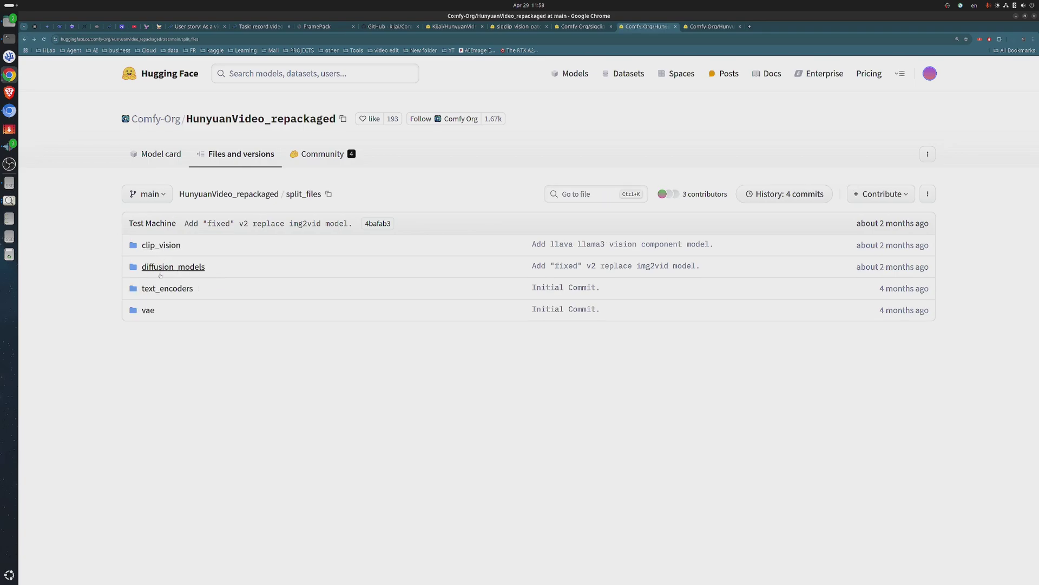
pyautogui.click(167, 289)
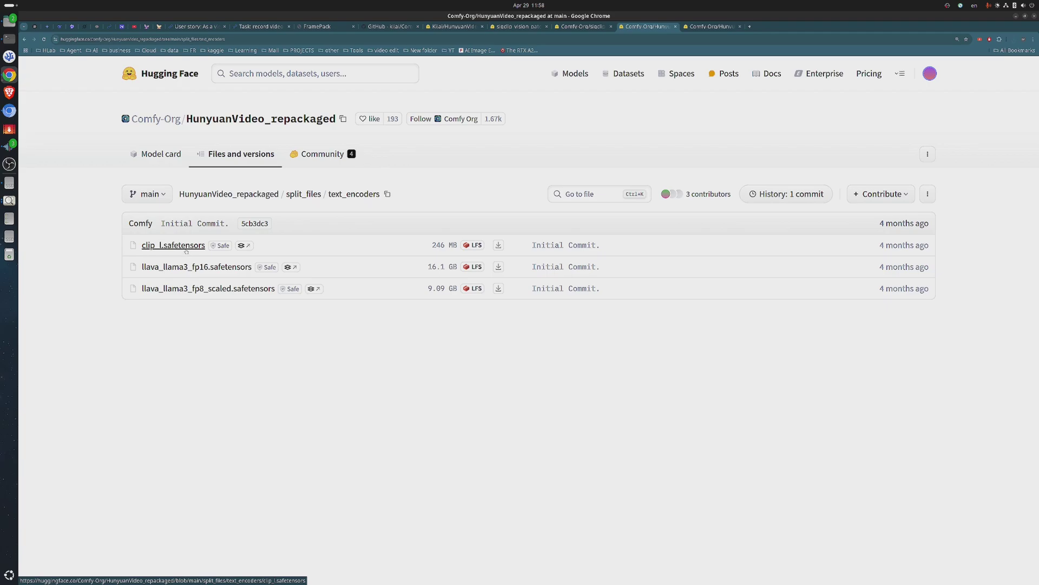
pyautogui.click(498, 246)
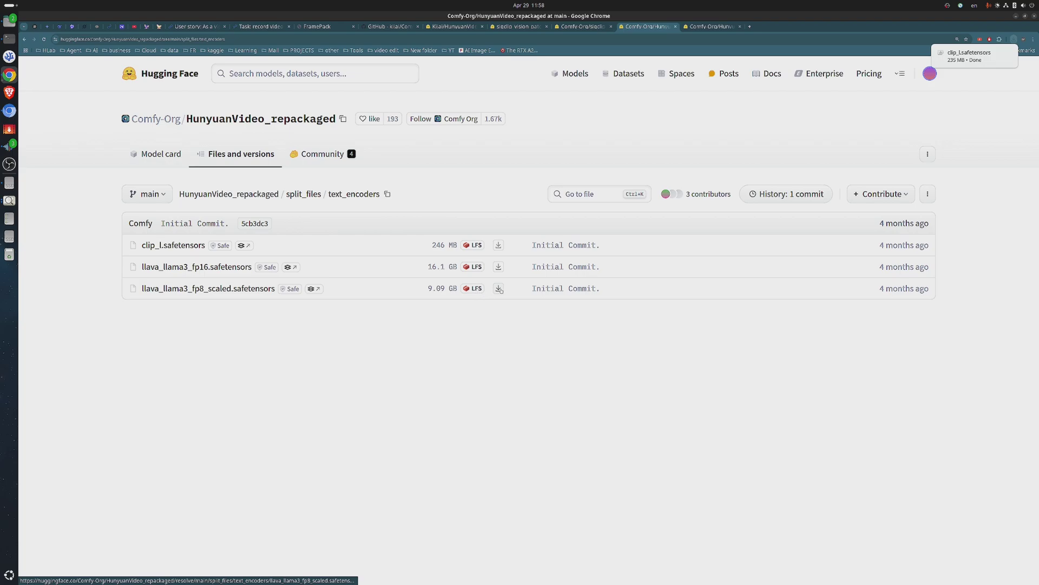
# Check the downloads' progress, go back to split_files and minimize the browser.
pyautogui.click(1014, 40)
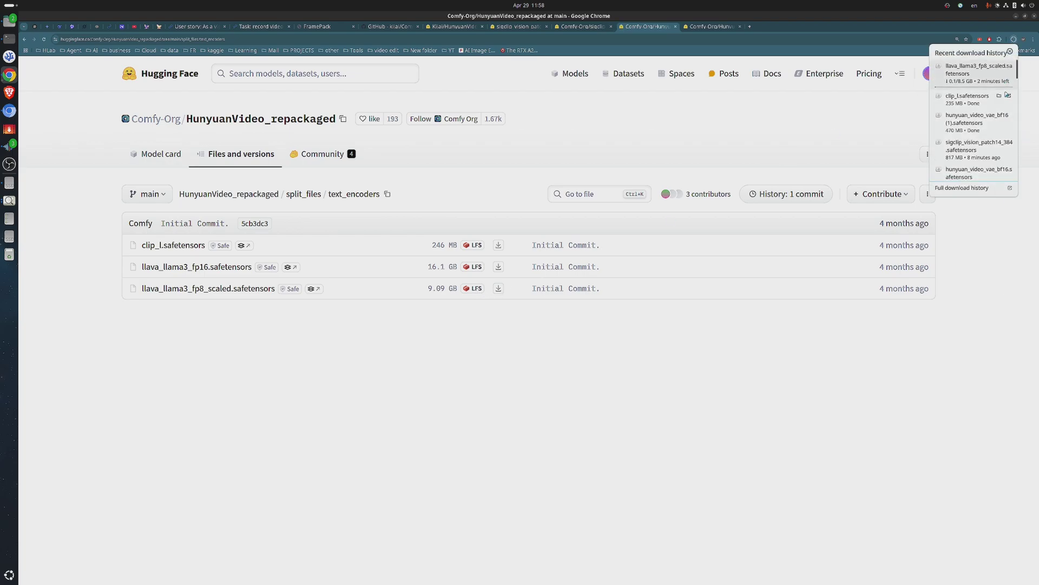
pyautogui.click(894, 207)
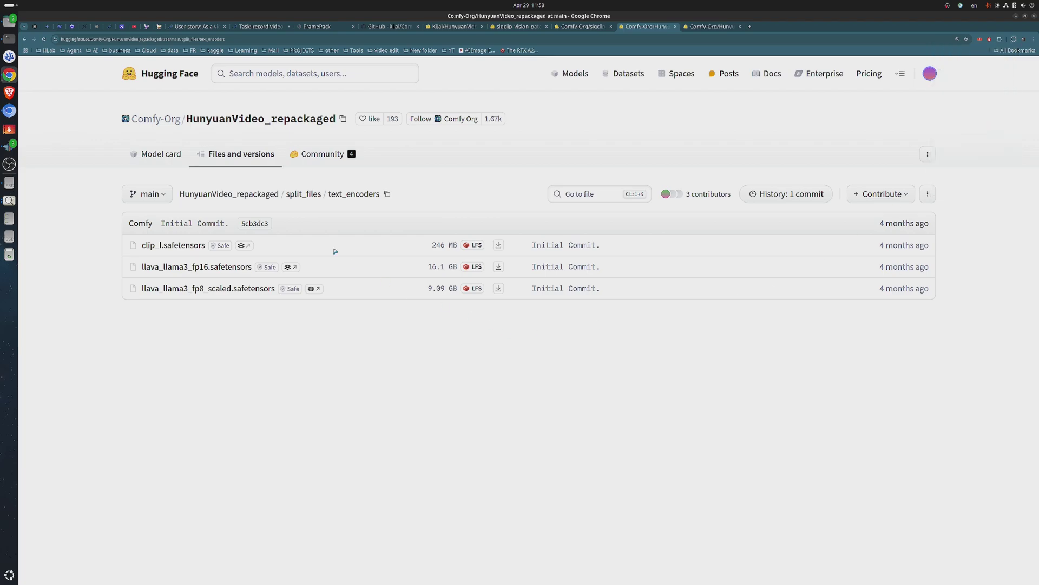
pyautogui.click(302, 196)
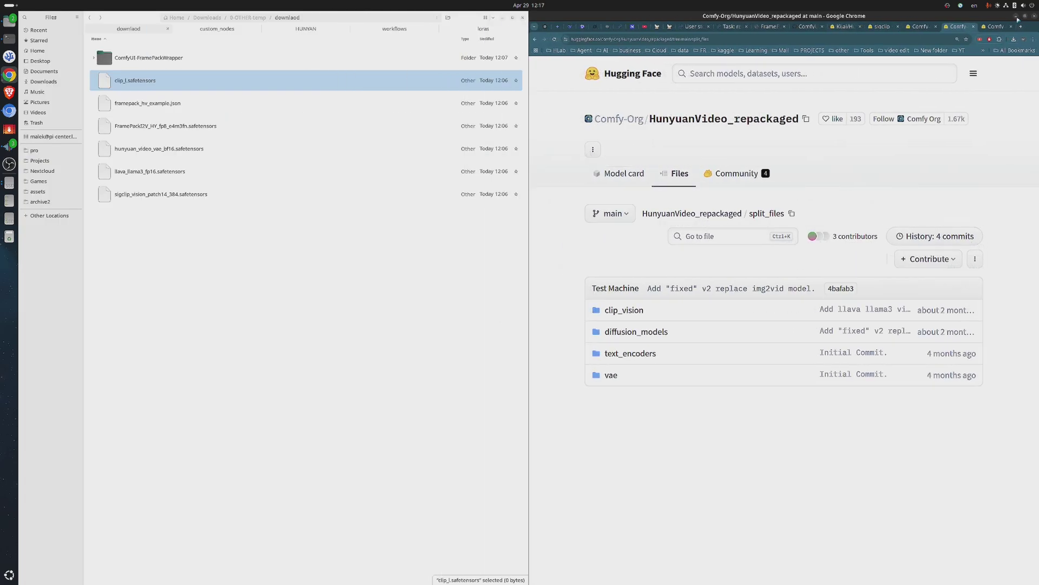
pyautogui.click(1017, 17)
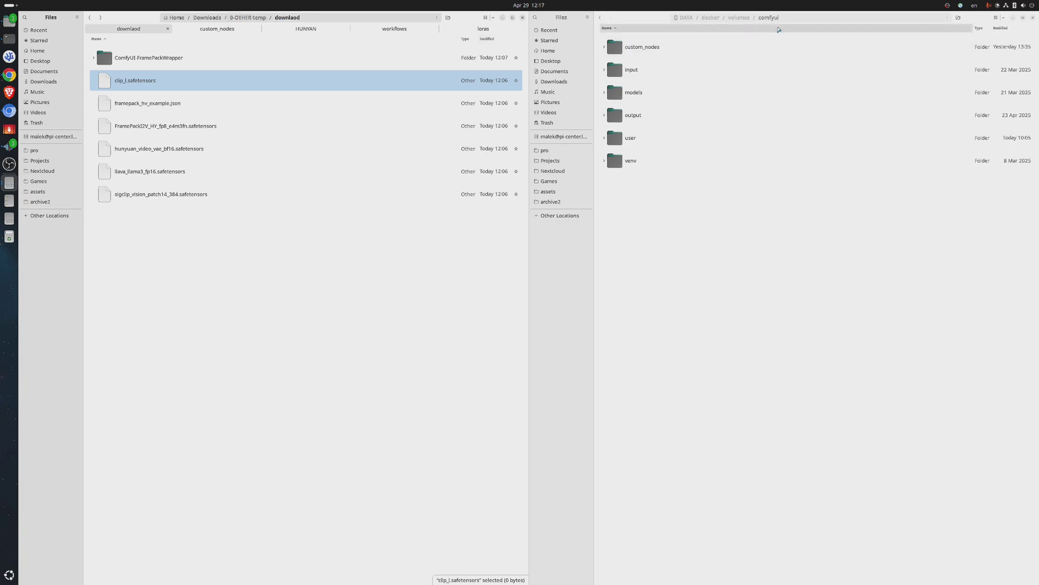
# Copy the ComfyUI-FramePackWrapper folder and paste it into custom_nodes, viewed as an icon grid.
pyautogui.click(202, 65)
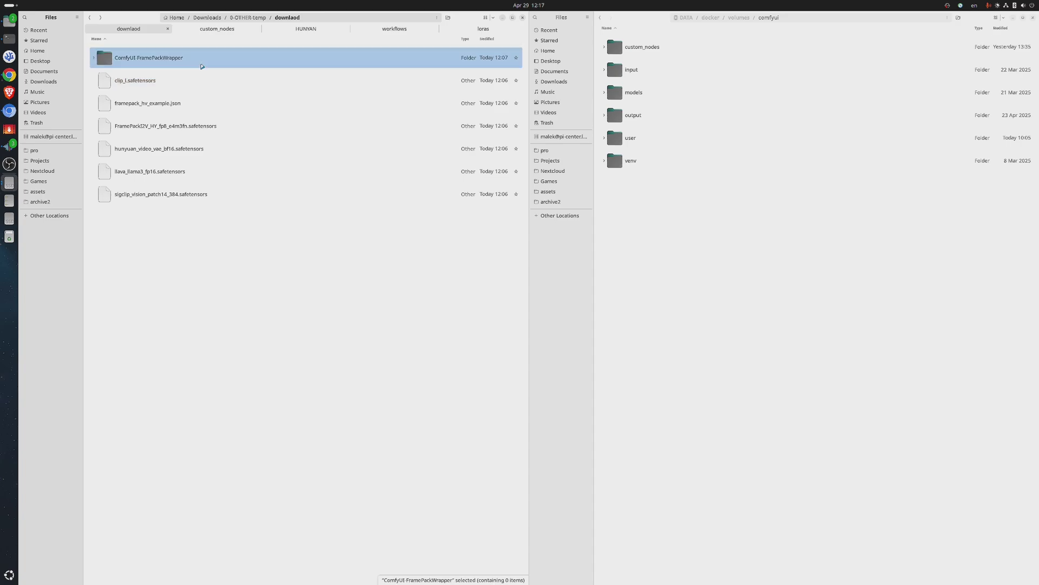
pyautogui.rightClick(202, 66)
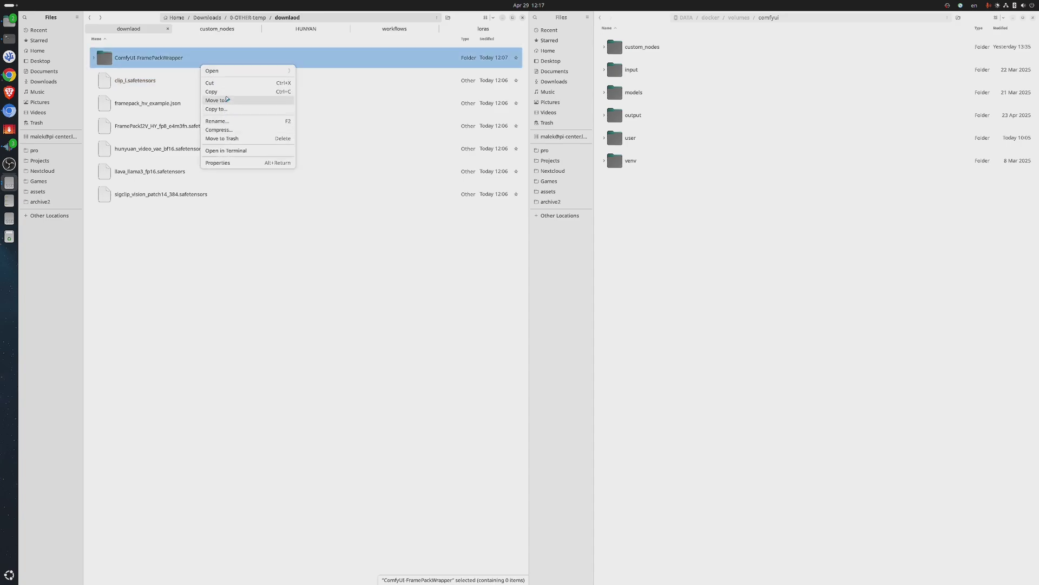
pyautogui.click(227, 90)
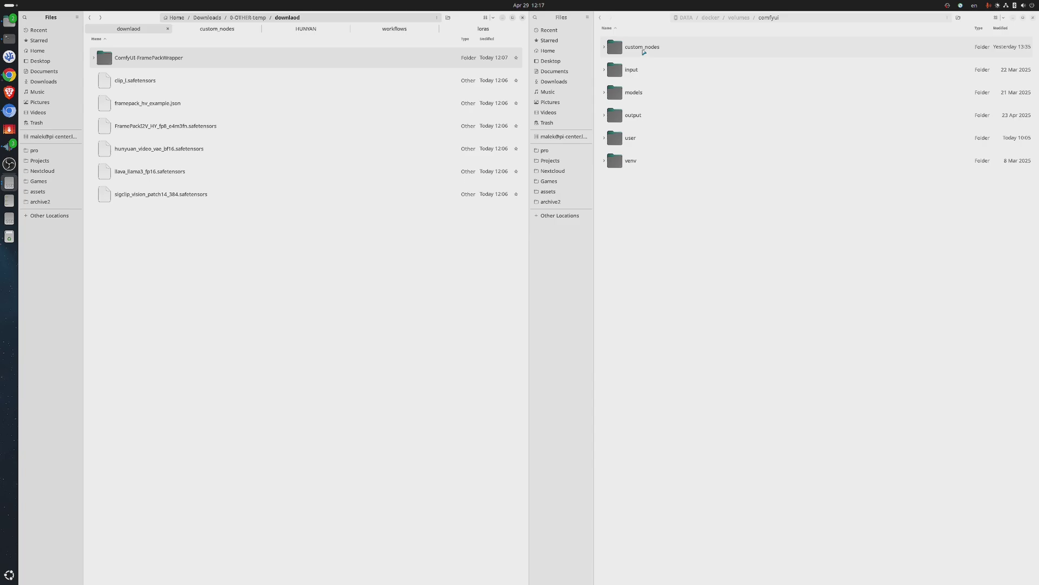
pyautogui.doubleClick(643, 52)
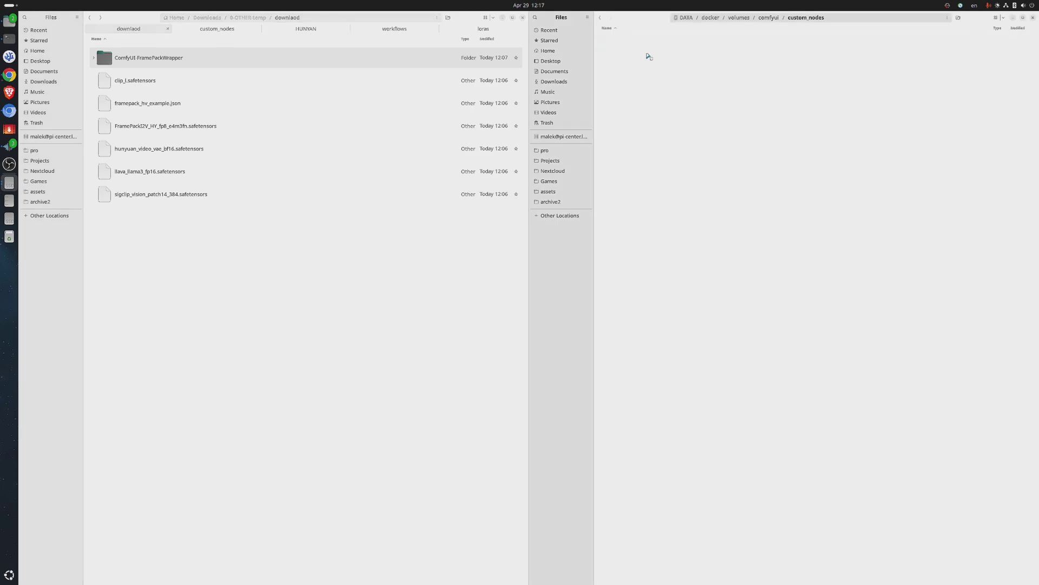
pyautogui.click(995, 18)
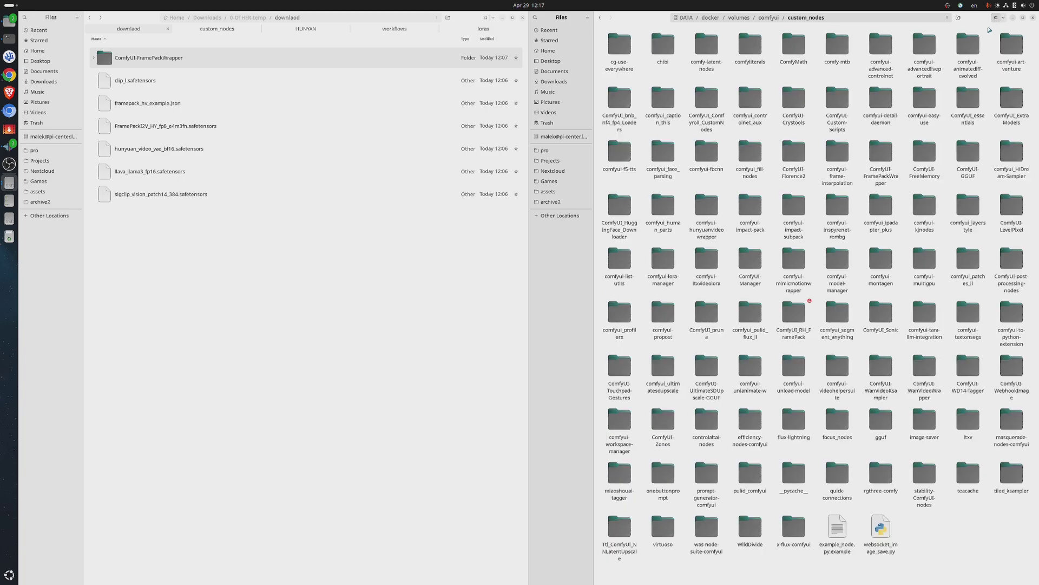
pyautogui.rightClick(974, 509)
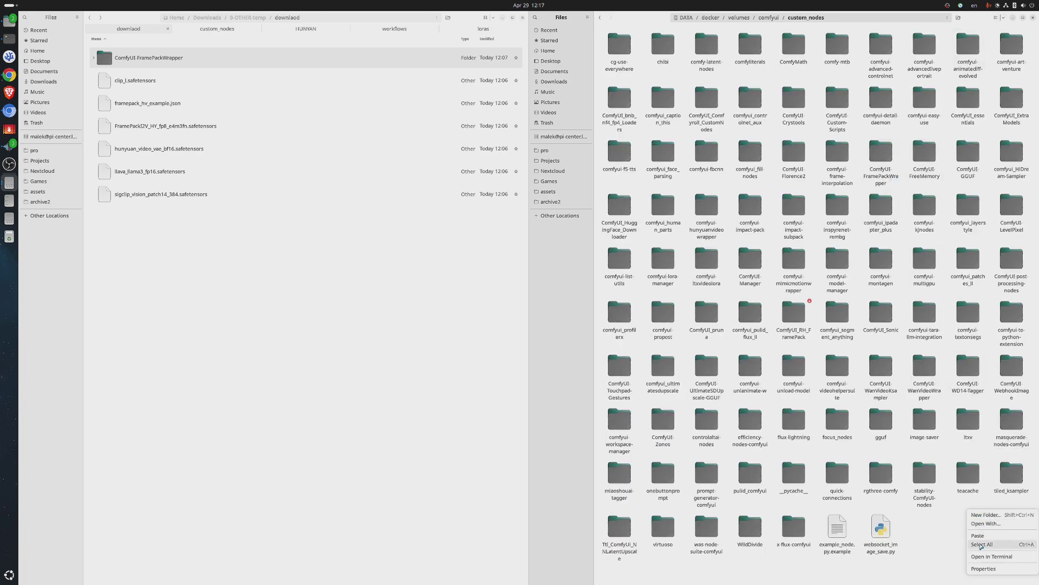
pyautogui.click(958, 537)
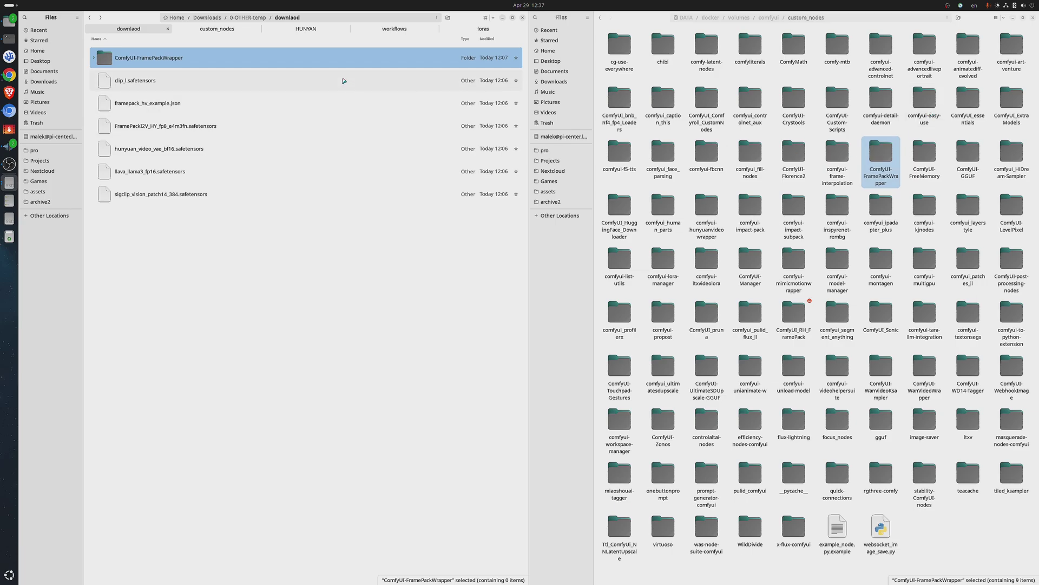
pyautogui.rightClick(344, 80)
# Copy clip_l.safetensors and paste it into ComfyUI's models/text_encoders folder.
pyautogui.click(353, 114)
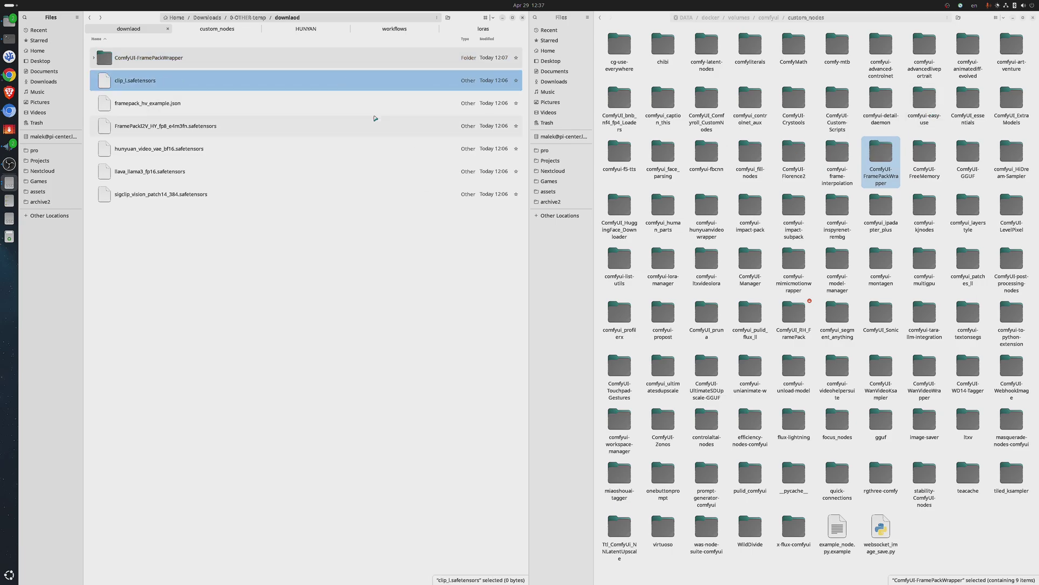
pyautogui.click(768, 19)
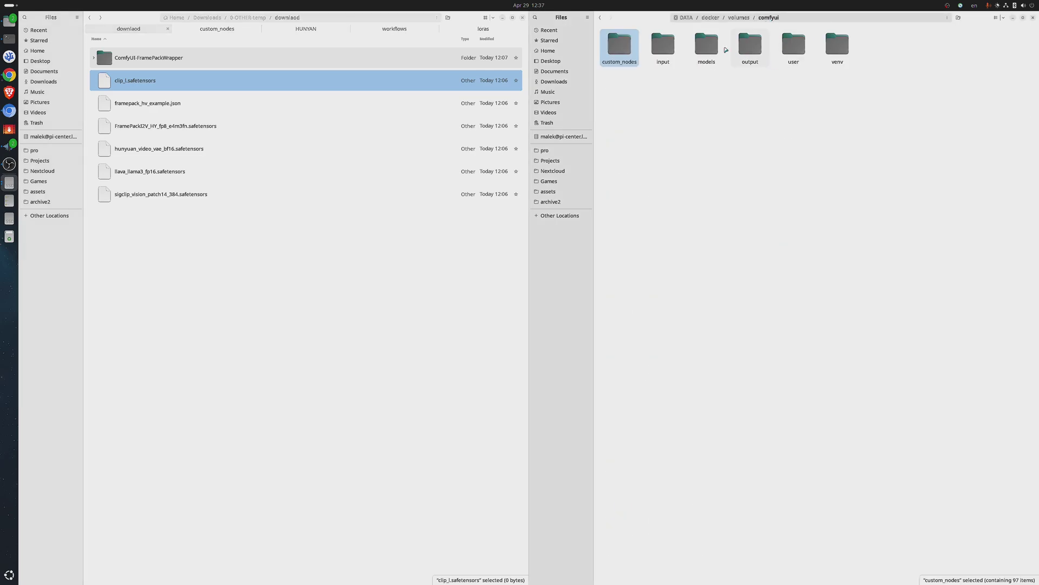
pyautogui.doubleClick(709, 46)
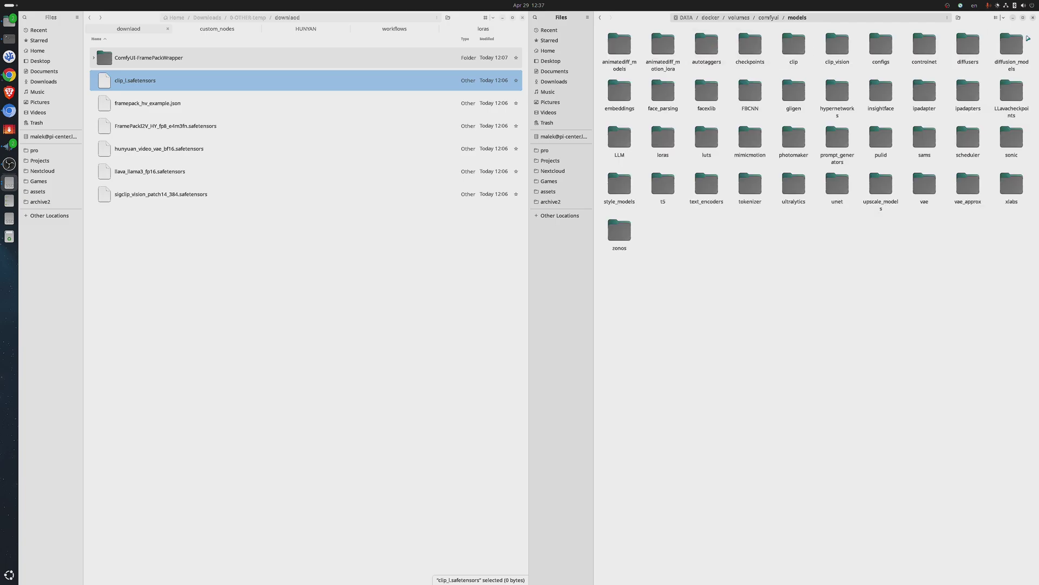
pyautogui.click(996, 18)
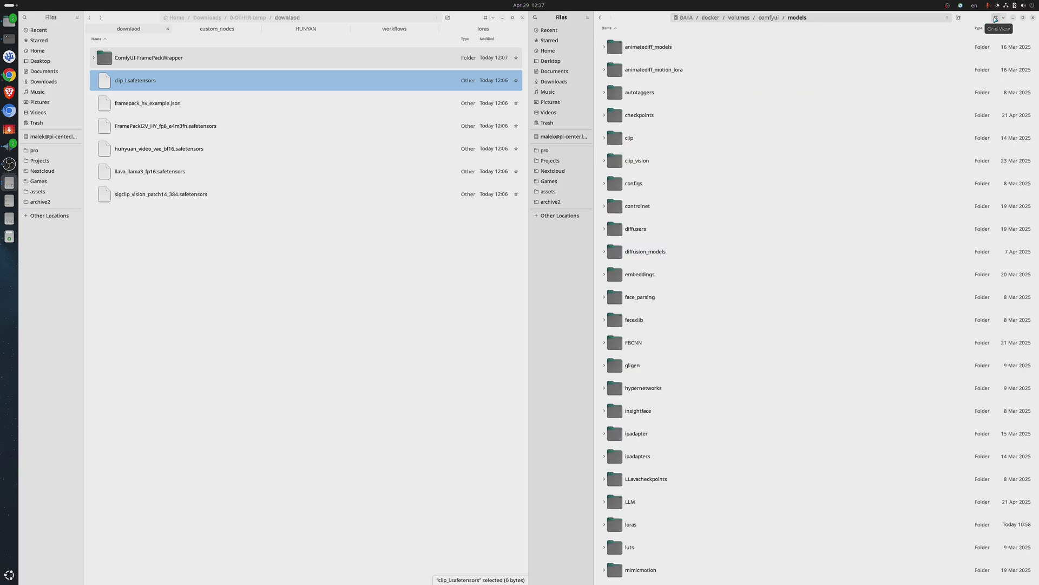
pyautogui.click(777, 160)
pyautogui.scroll(-5, 680, 244)
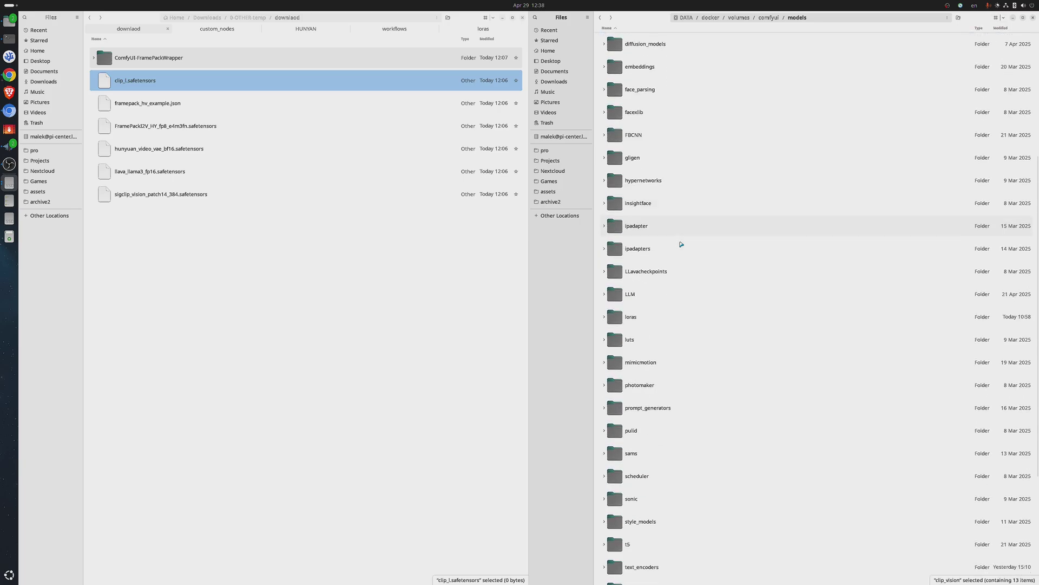
pyautogui.scroll(-5, 681, 244)
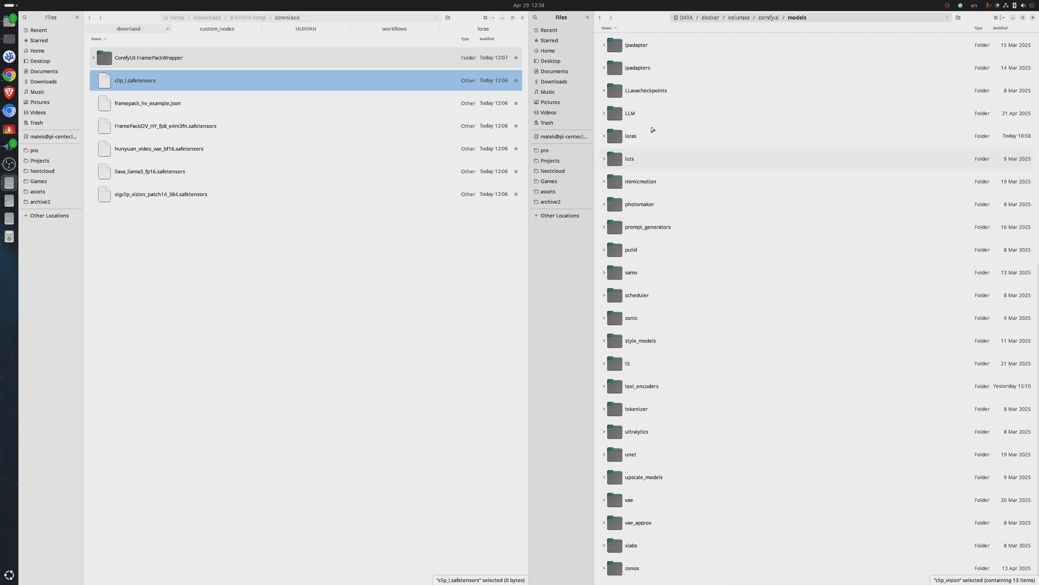
pyautogui.doubleClick(658, 385)
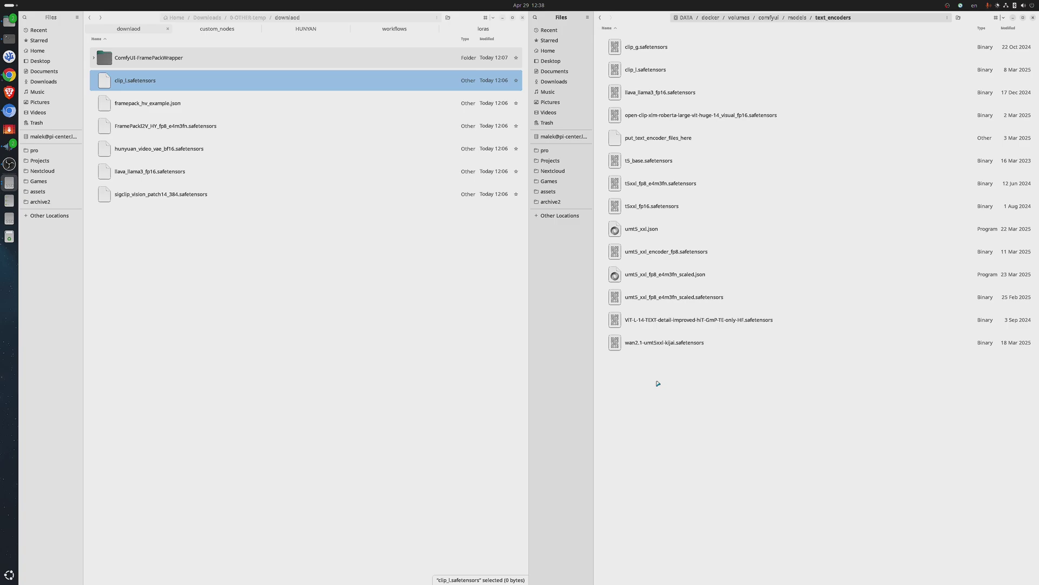
pyautogui.rightClick(664, 444)
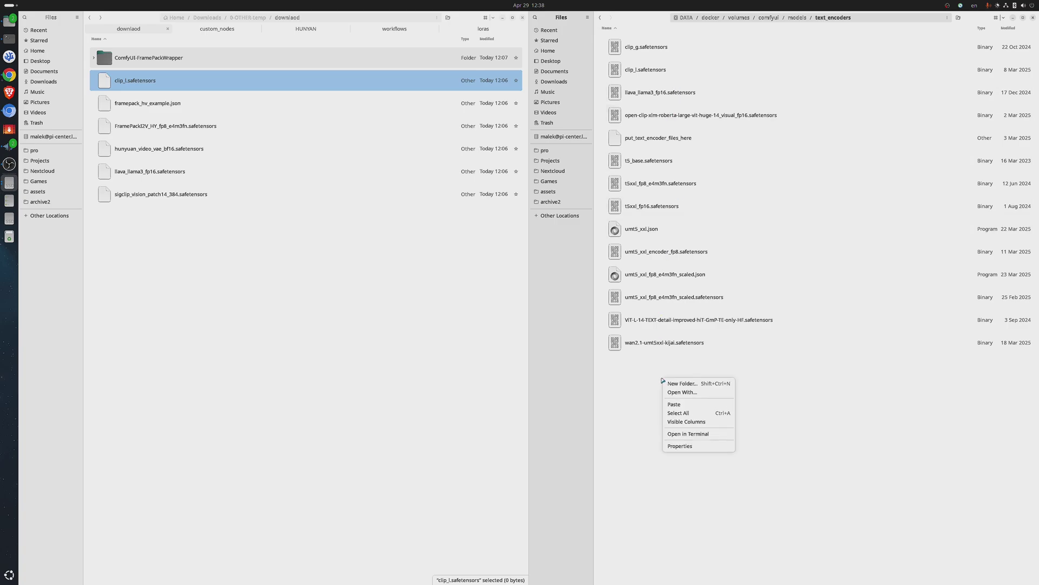
pyautogui.click(677, 468)
pyautogui.click(657, 77)
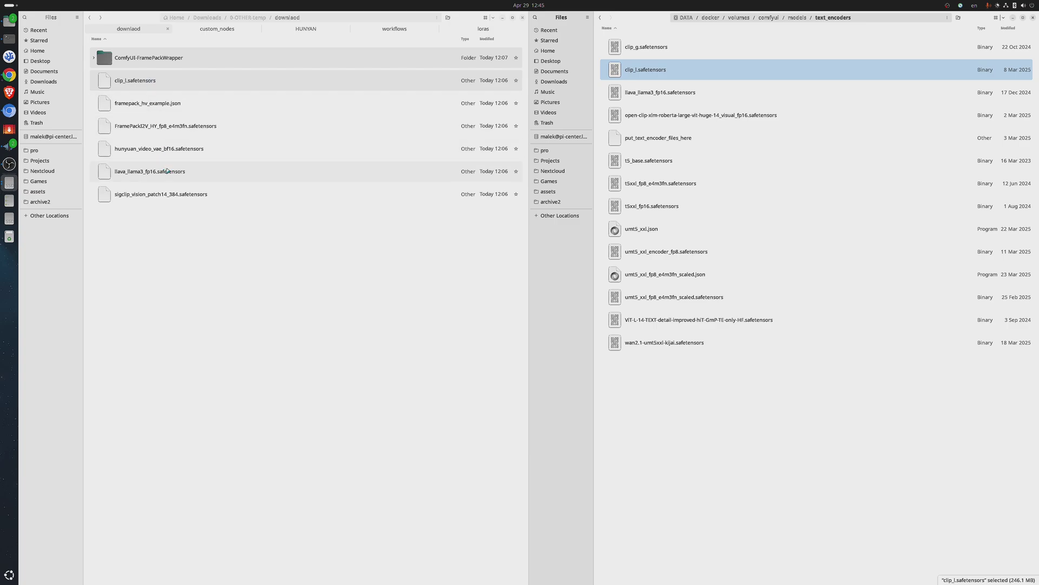
# Copy llava_llama3_fp16.safetensors and confirm it already exists in text_encoders.
pyautogui.rightClick(168, 171)
pyautogui.click(208, 209)
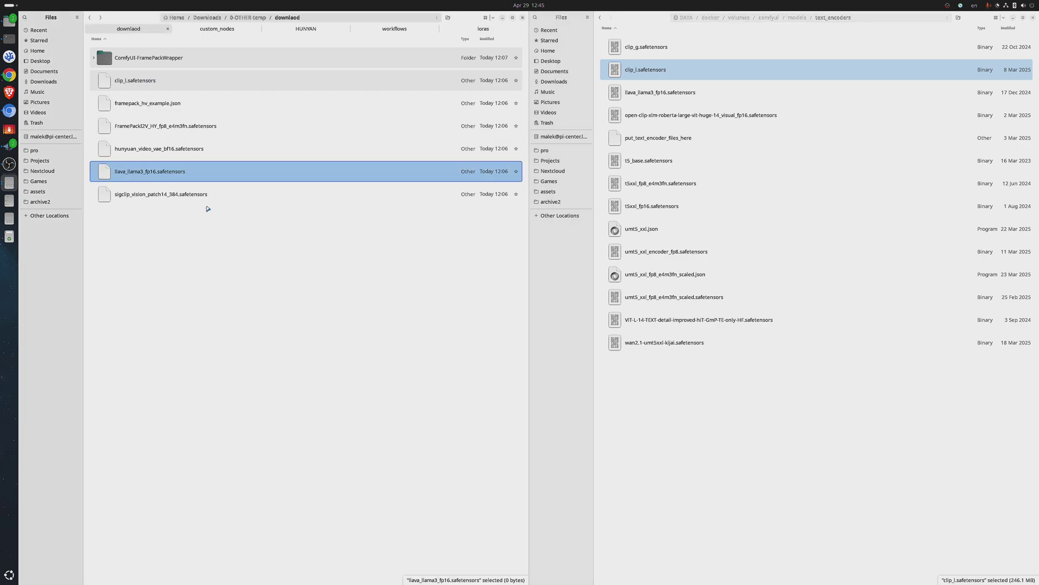
pyautogui.rightClick(638, 94)
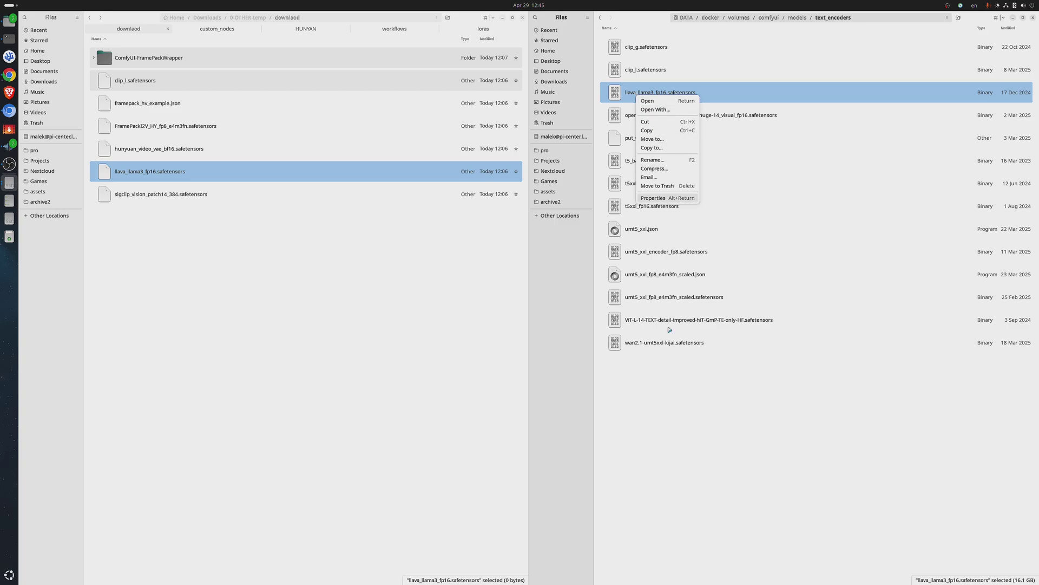
pyautogui.click(675, 385)
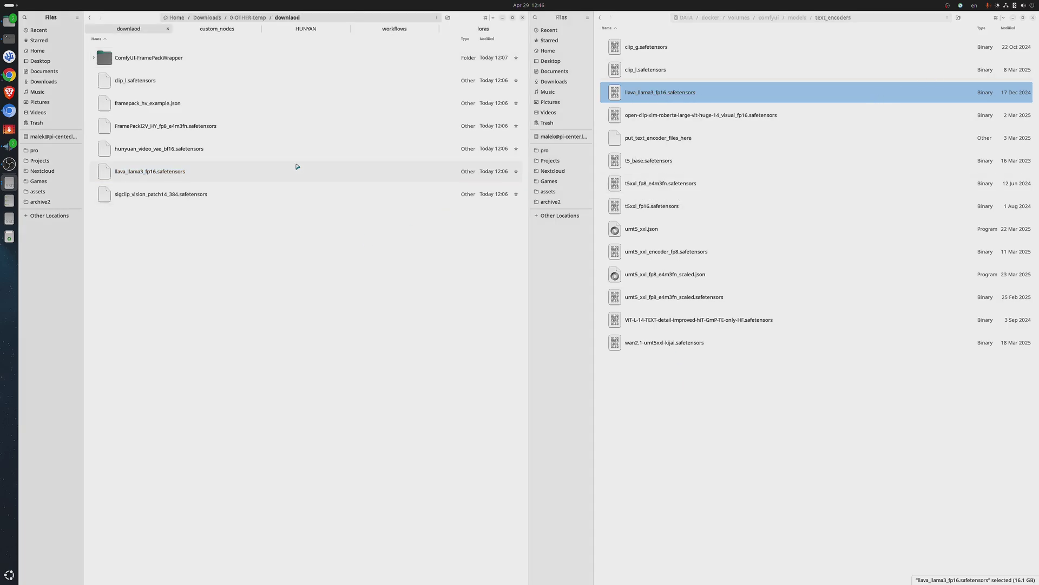
pyautogui.click(196, 133)
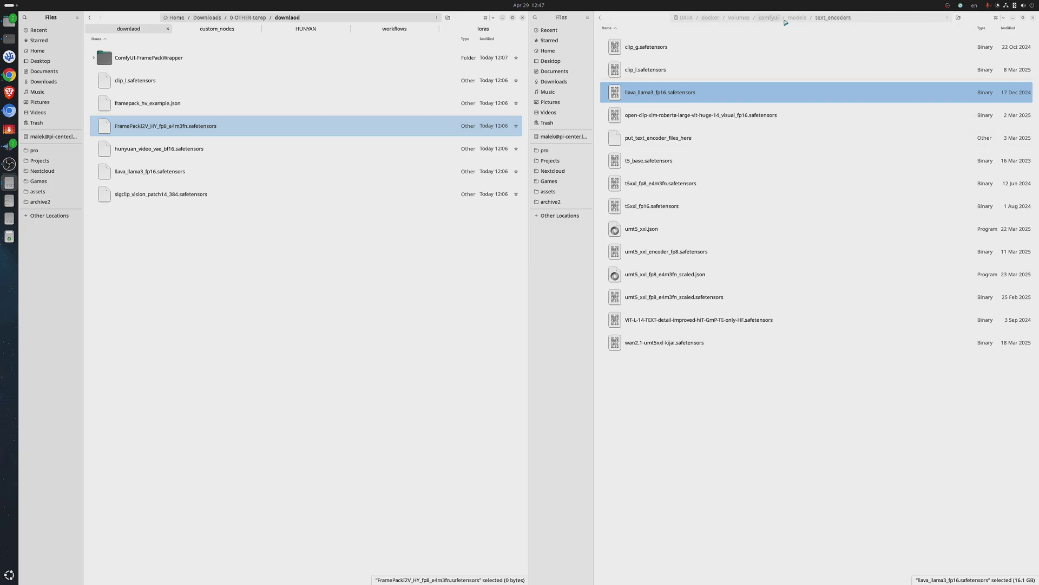
# Copy the FramePackI2V_HY_fp8_e4m3fn file and paste it into models/diffusion_models/HUNYAN.
pyautogui.click(796, 18)
pyautogui.scroll(5, 689, 89)
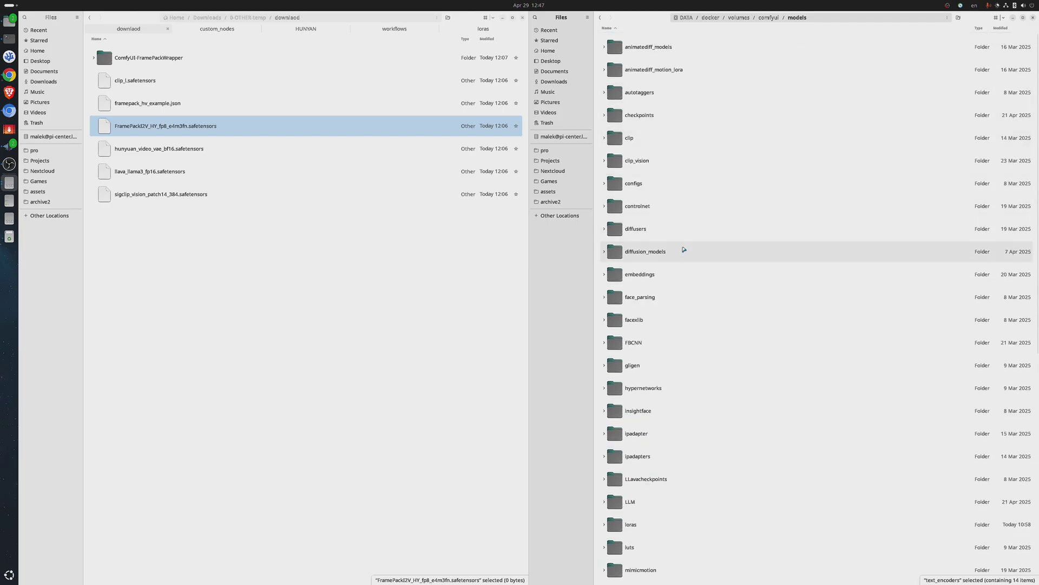
pyautogui.doubleClick(683, 250)
pyautogui.rightClick(445, 128)
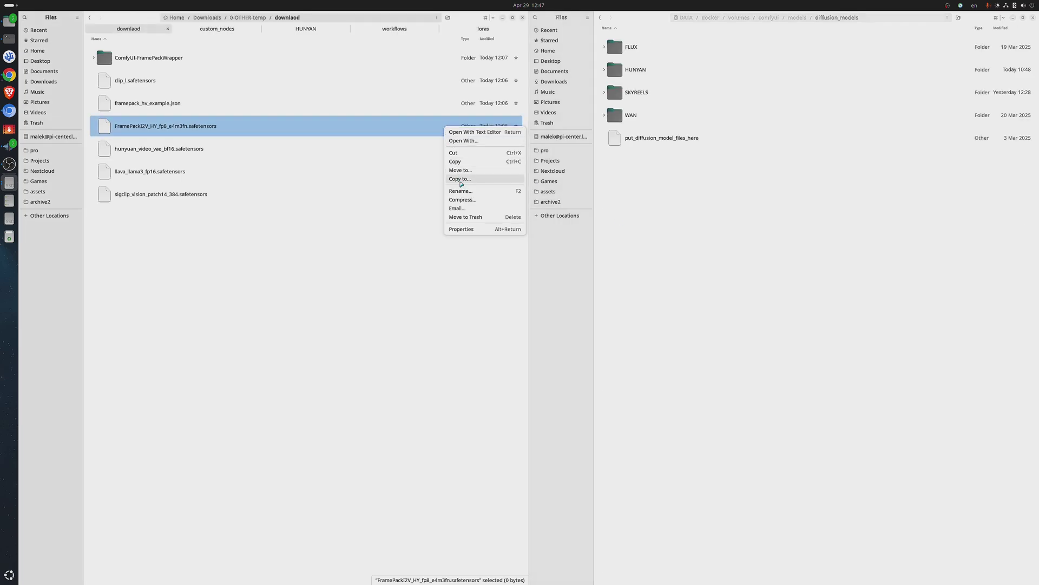
pyautogui.click(457, 162)
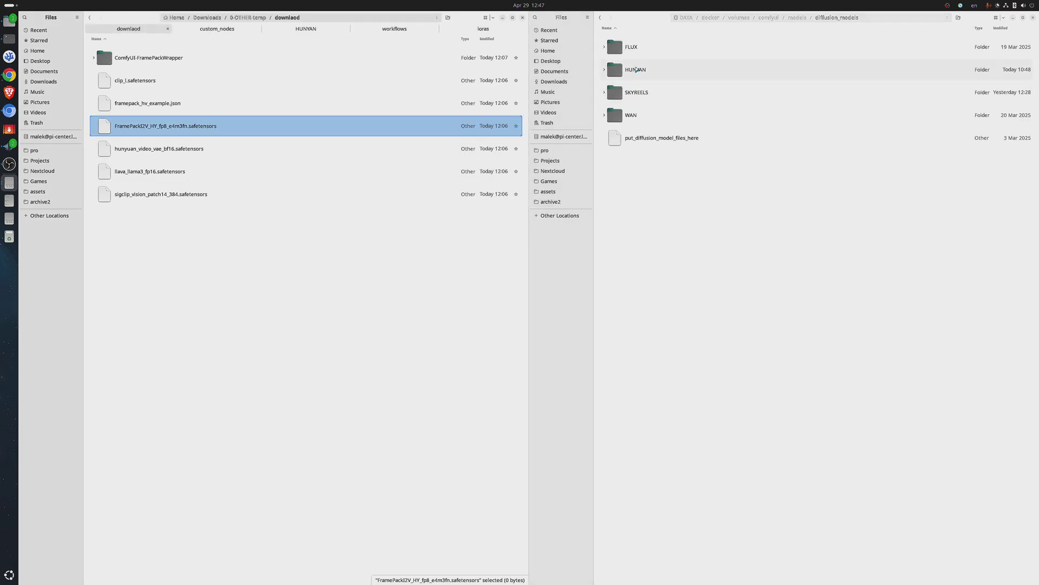
pyautogui.doubleClick(637, 69)
pyautogui.rightClick(694, 306)
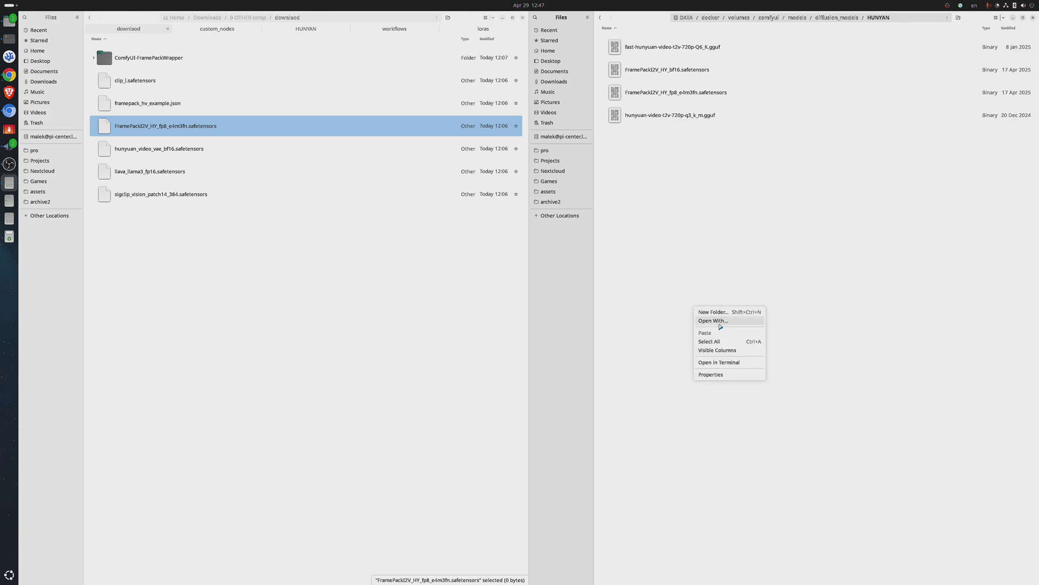
pyautogui.click(715, 332)
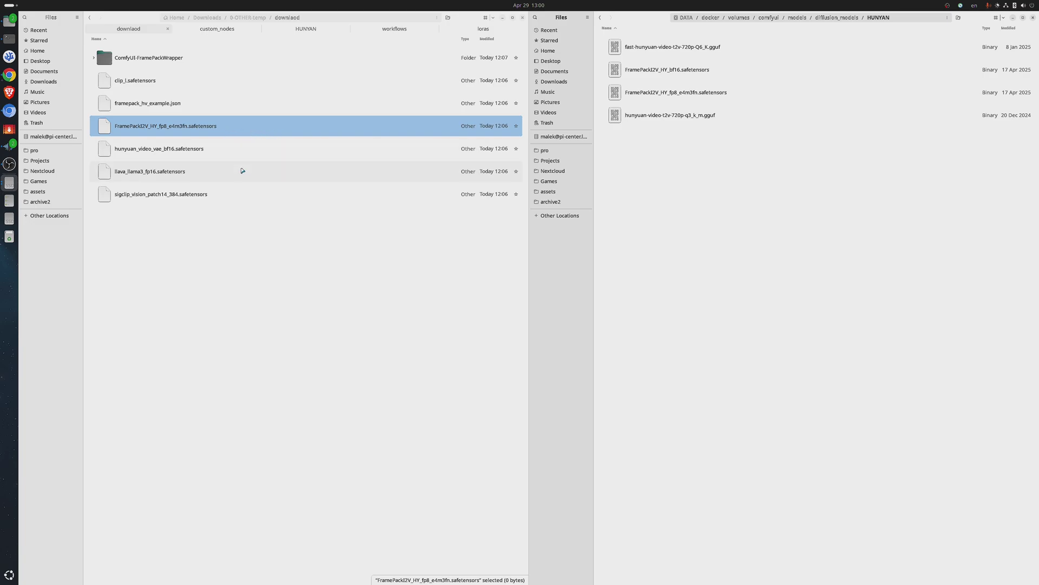
# Copy hunyuan_video_vae_bf16.safetensors from the download folder.
pyautogui.click(227, 147)
pyautogui.rightClick(229, 147)
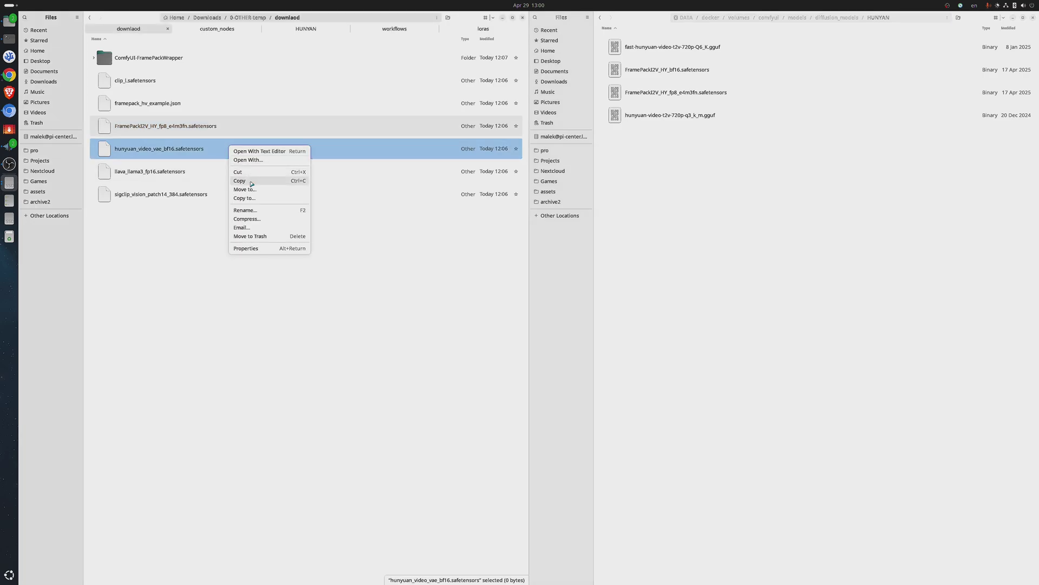
pyautogui.click(244, 179)
# Paste the VAE file into models/vae/HUNYUAN and confirm it is there.
pyautogui.click(825, 18)
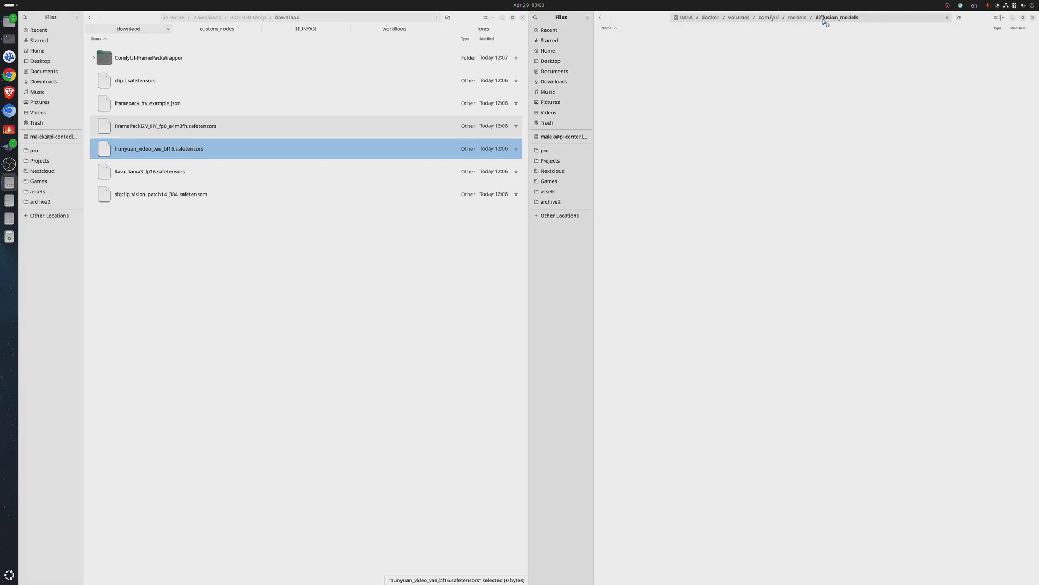
pyautogui.click(797, 18)
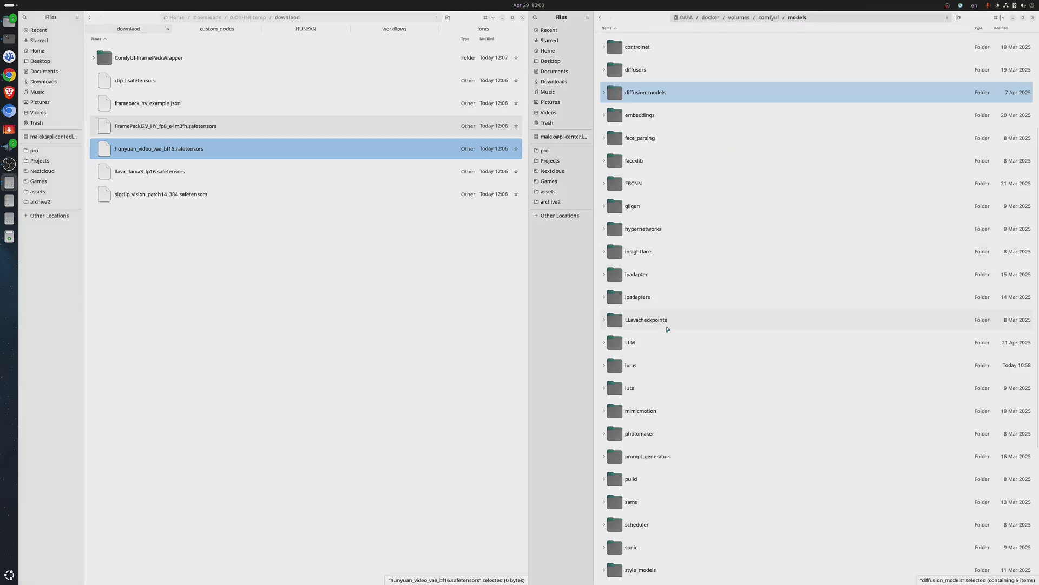
pyautogui.scroll(-5, 668, 328)
pyautogui.scroll(-2, 668, 328)
pyautogui.doubleClick(644, 499)
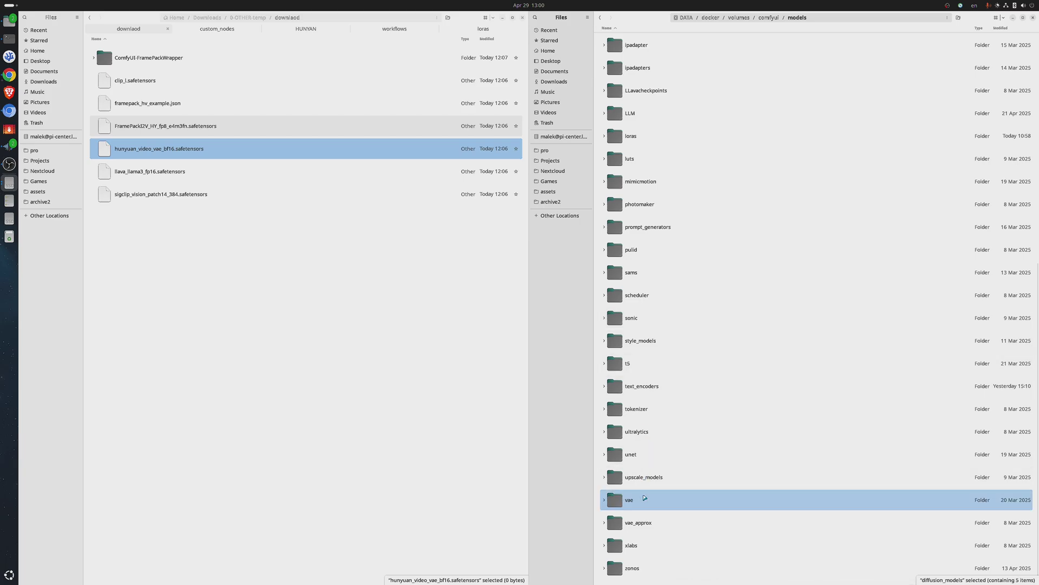
pyautogui.rightClick(736, 399)
pyautogui.click(667, 187)
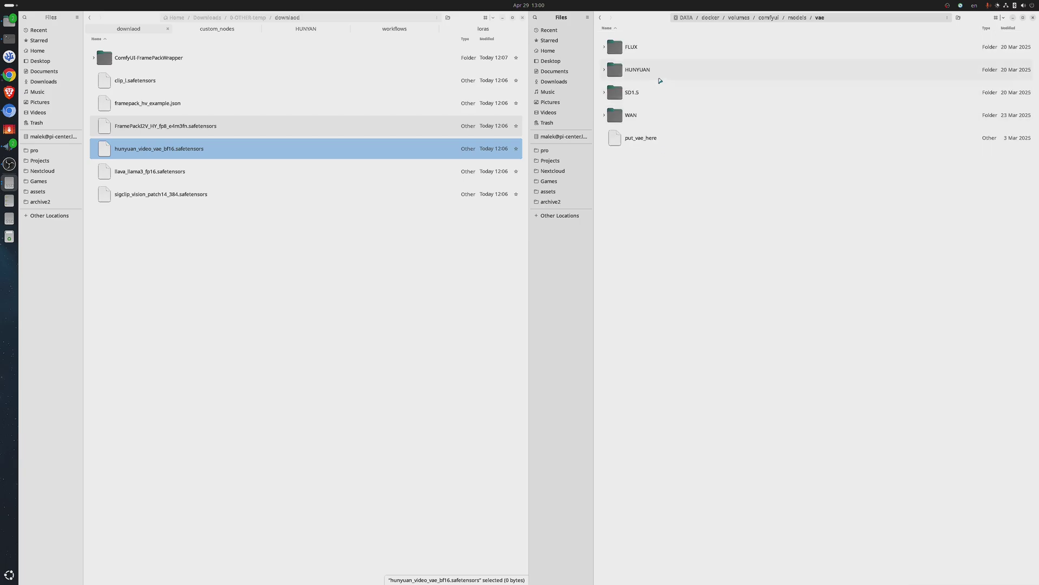
pyautogui.doubleClick(659, 73)
pyautogui.rightClick(683, 233)
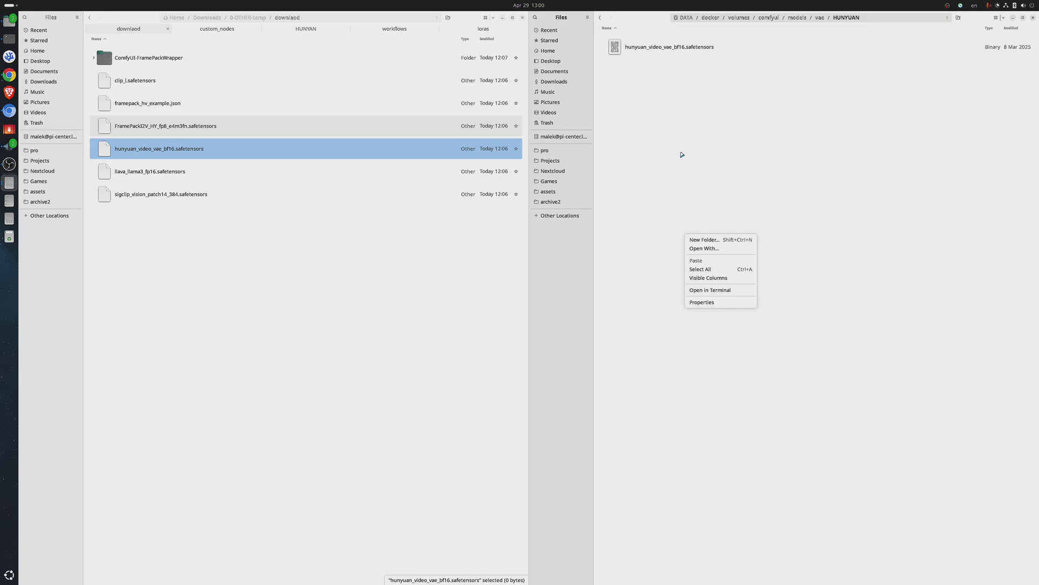
pyautogui.click(682, 154)
pyautogui.click(683, 55)
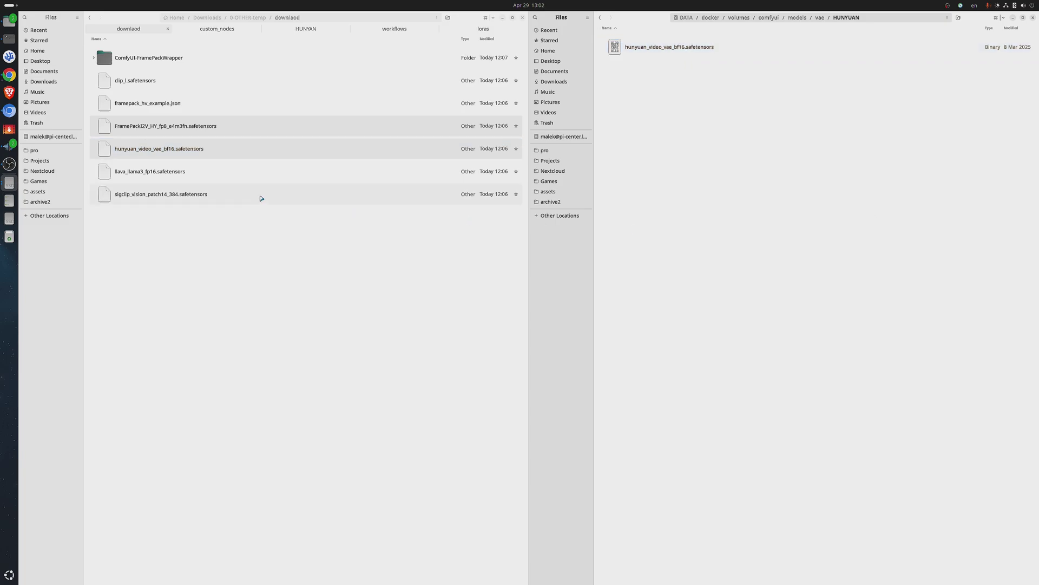
# Copy sigclip_vision_patch14_384.safetensors and confirm it sits in models/clip_vision (856.5 MB).
pyautogui.click(223, 195)
pyautogui.rightClick(223, 195)
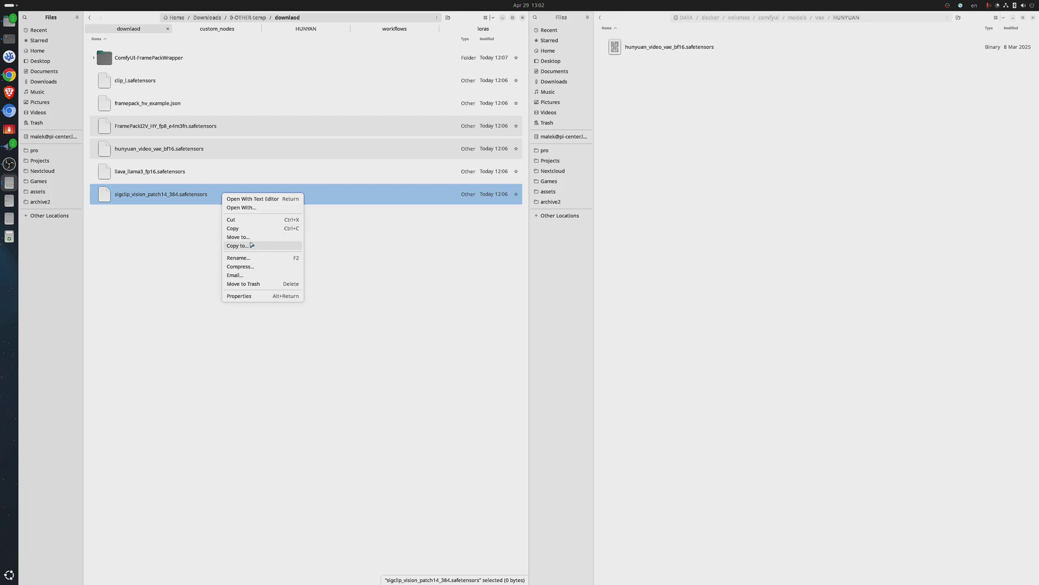
pyautogui.click(253, 232)
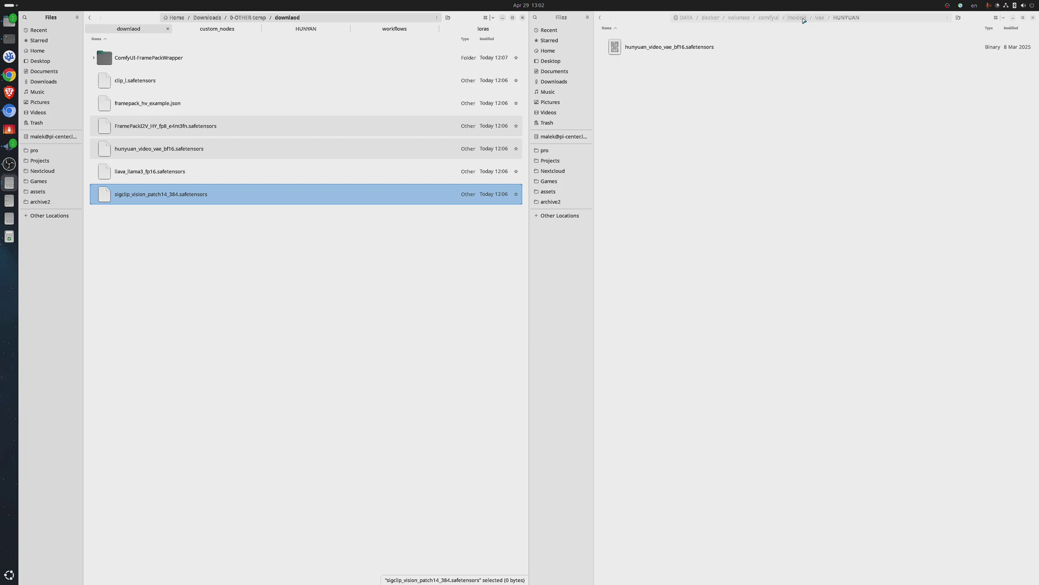
pyautogui.click(803, 20)
pyautogui.scroll(5, 722, 362)
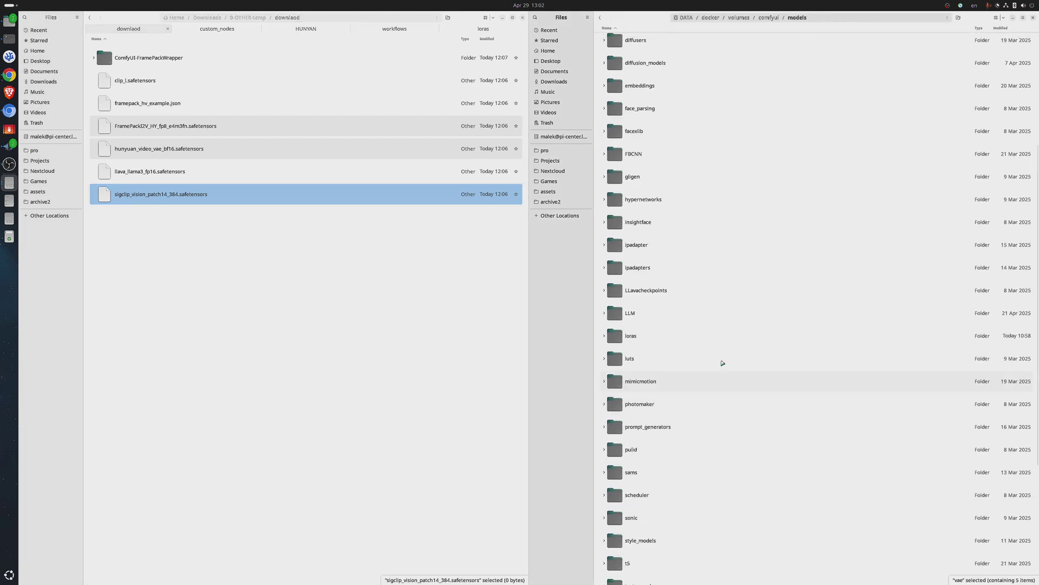
pyautogui.scroll(3, 723, 362)
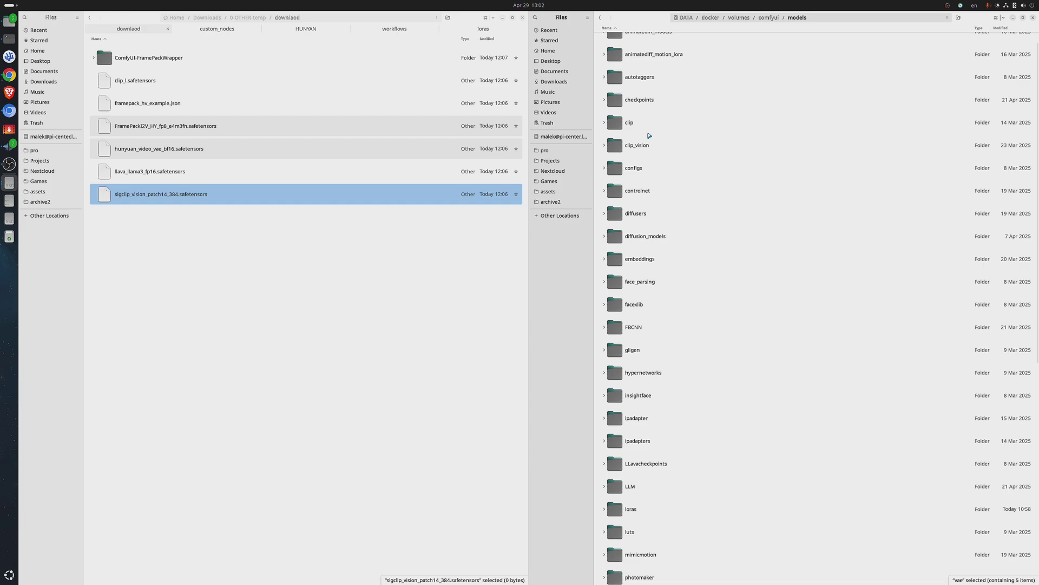
pyautogui.doubleClick(643, 147)
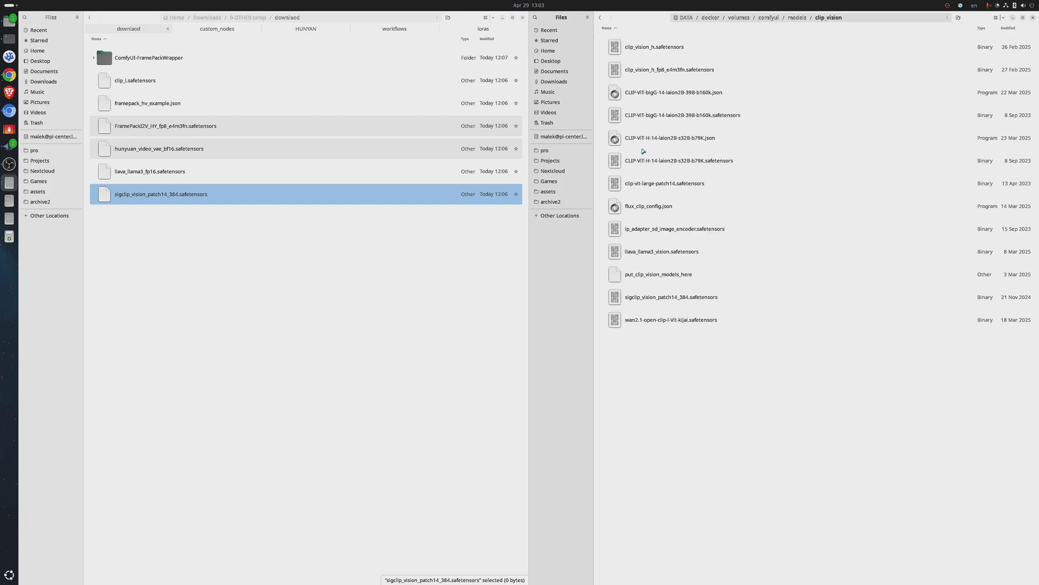
pyautogui.click(670, 295)
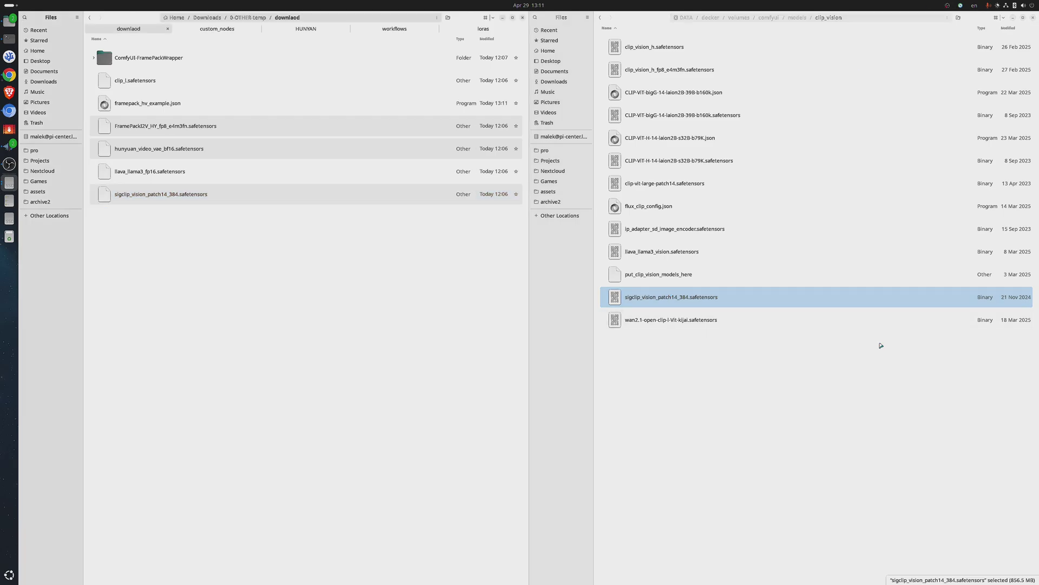
# Put Chrome beside Files and drop framepack_hv_example.json onto the ComfyUI canvas.
pyautogui.click(881, 346)
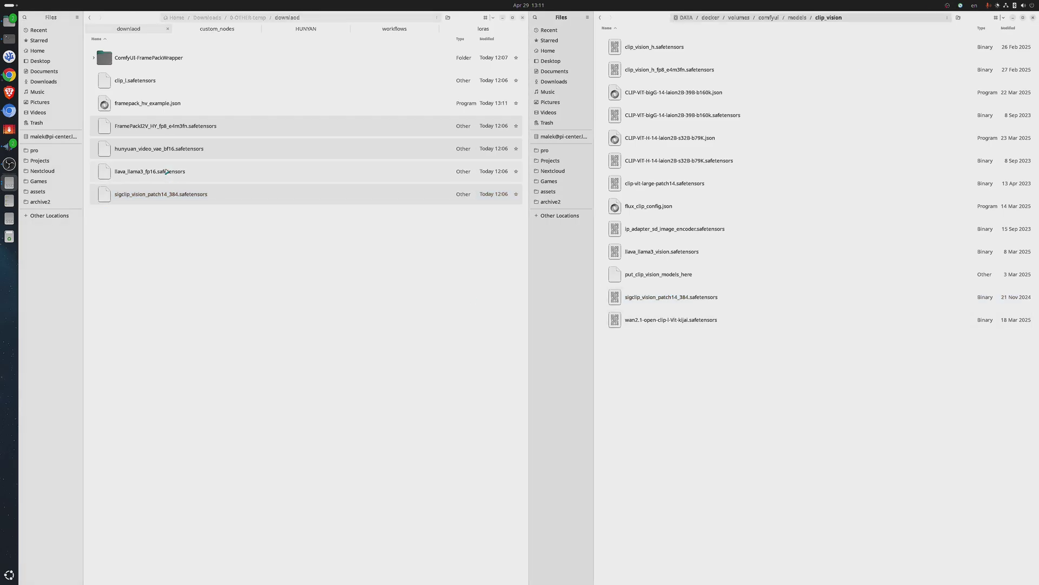
pyautogui.click(10, 74)
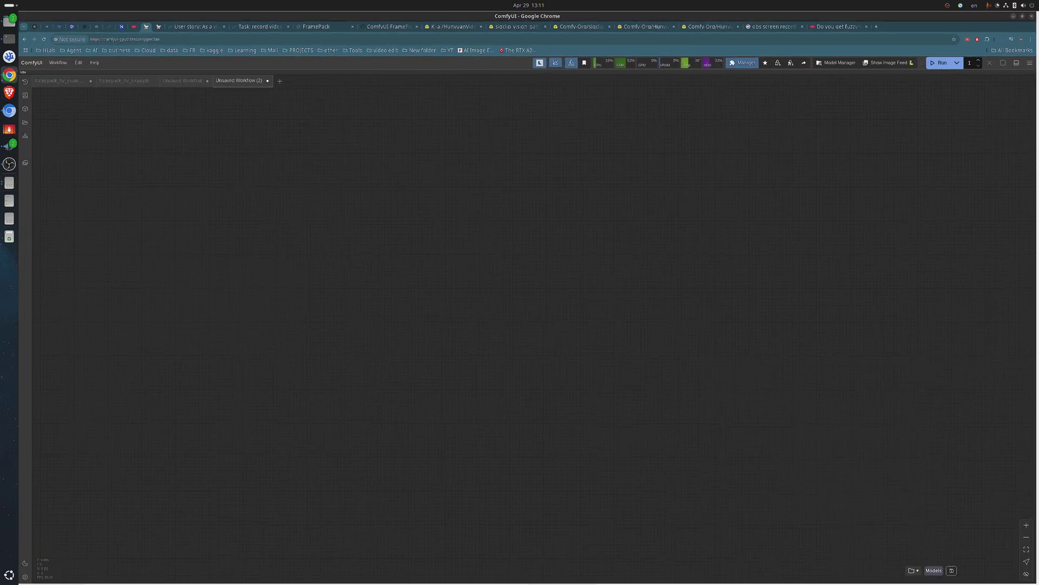
pyautogui.doubleClick(900, 31)
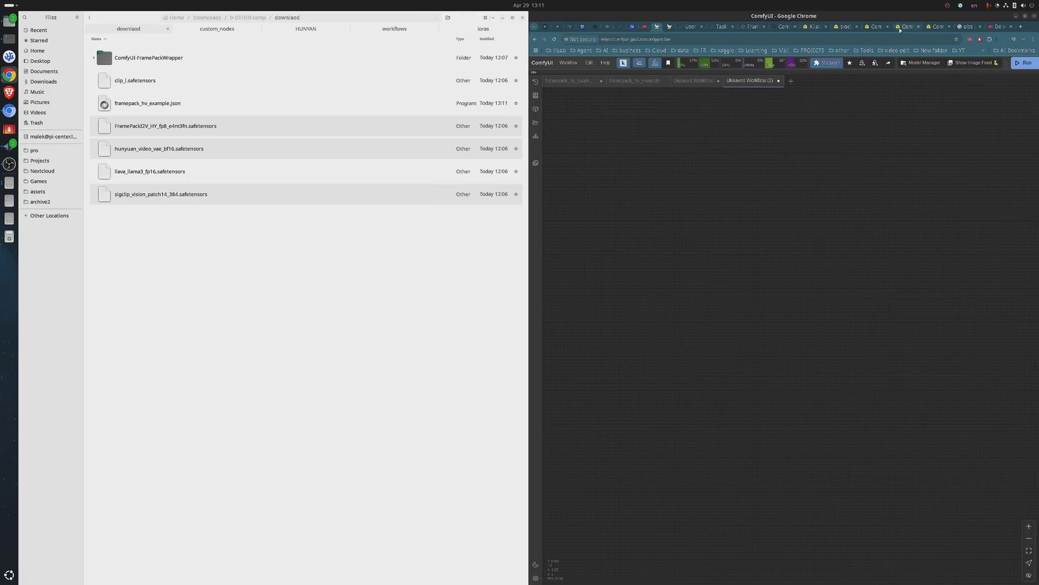
pyautogui.click(176, 106)
pyautogui.moveTo(175, 106); pyautogui.dragTo(744, 286)
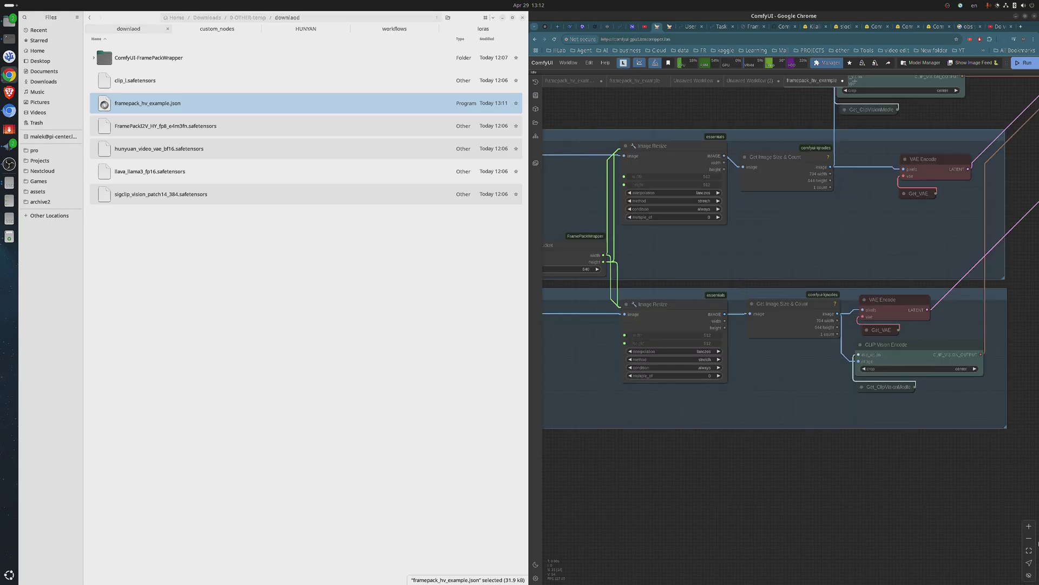
pyautogui.click(1029, 538)
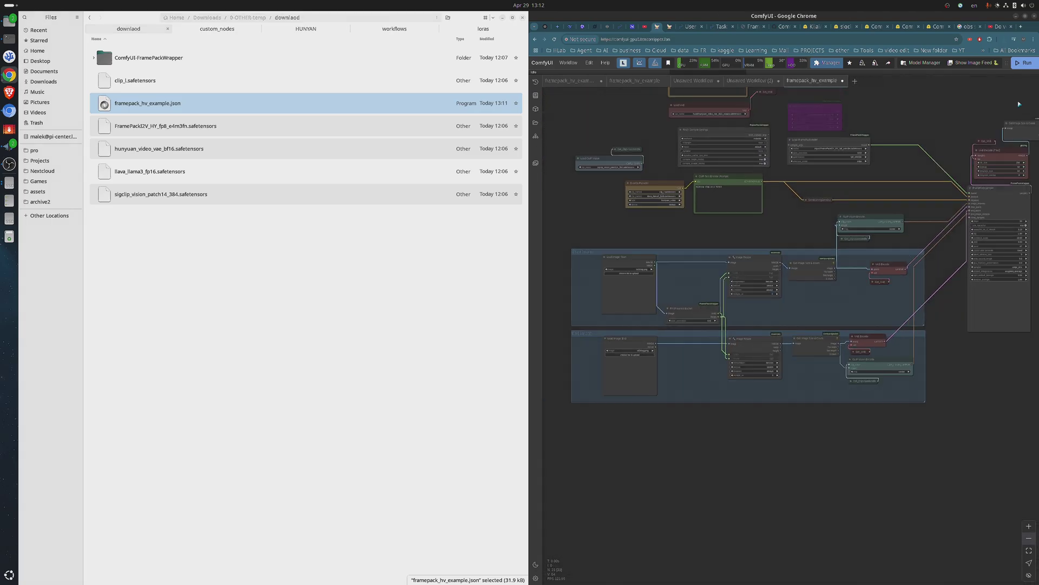
# Maximize the browser and zoom and pan across the Start Image, End Image and sampler nodes.
pyautogui.doubleClick(957, 20)
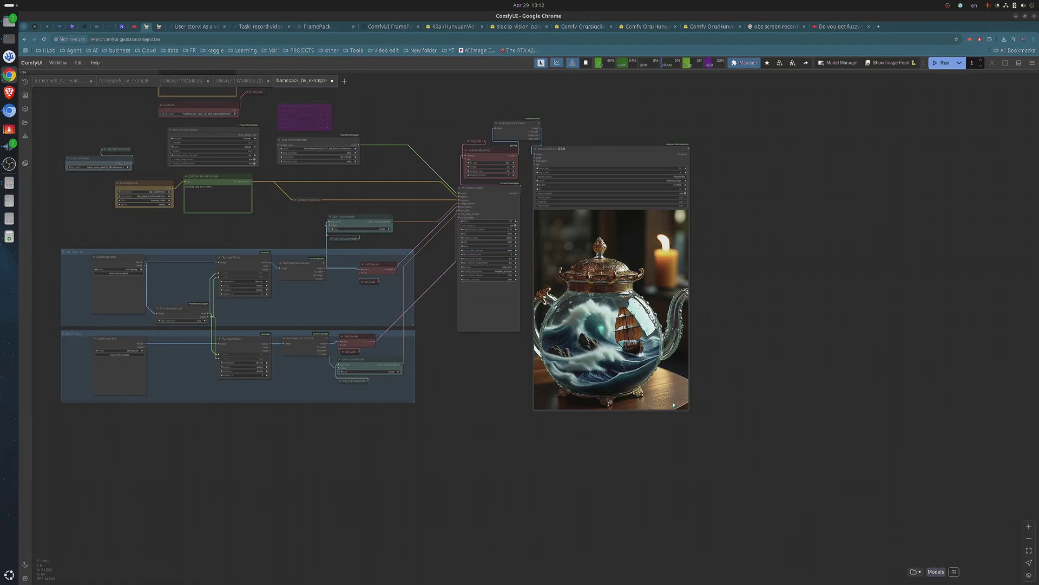
pyautogui.moveTo(489, 436); pyautogui.dragTo(715, 476)
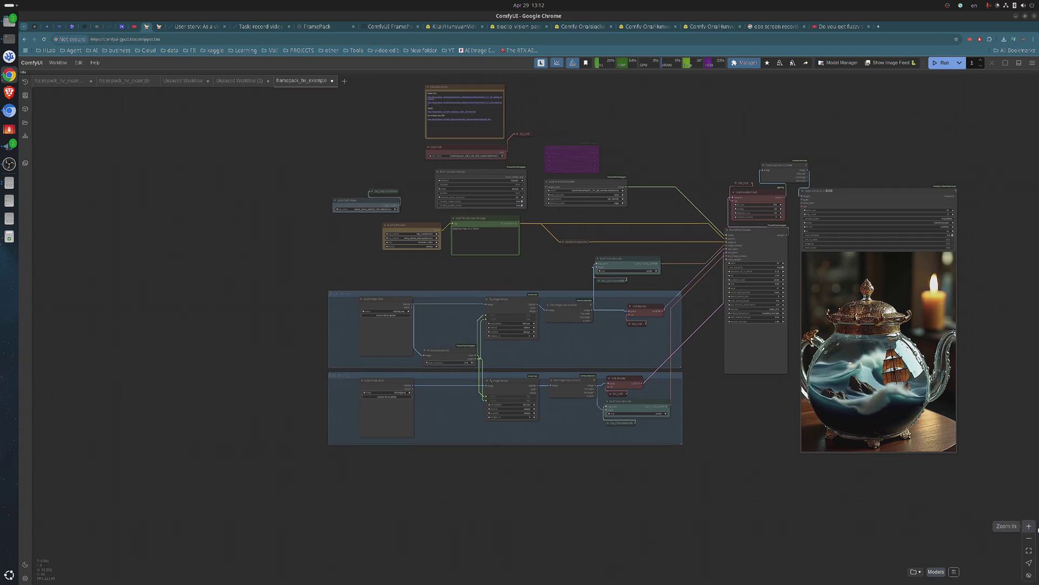
pyautogui.click(1029, 532)
pyautogui.click(1030, 532)
pyautogui.click(1030, 532)
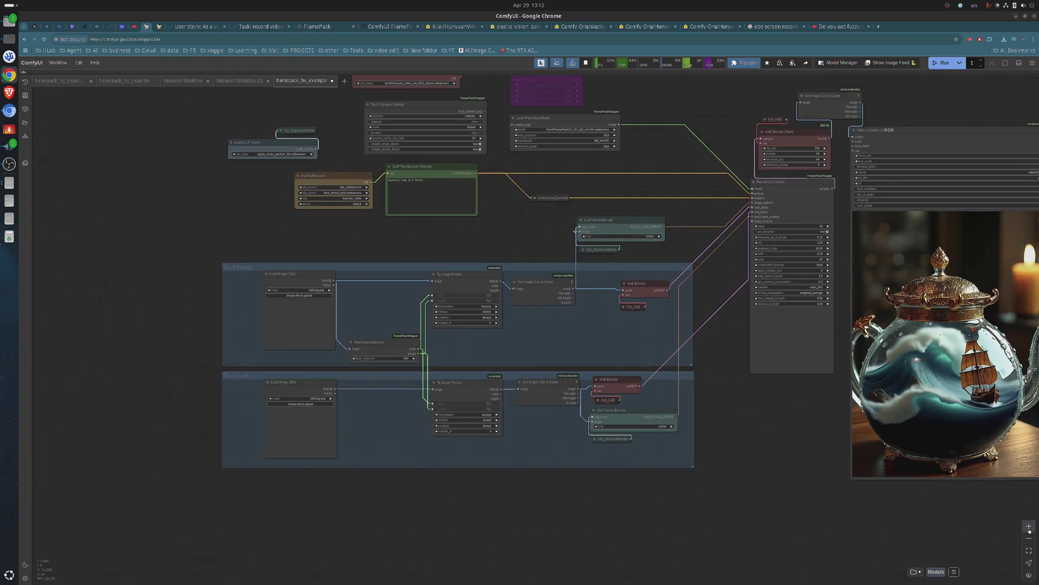
pyautogui.click(1029, 532)
pyautogui.moveTo(736, 498); pyautogui.dragTo(544, 485)
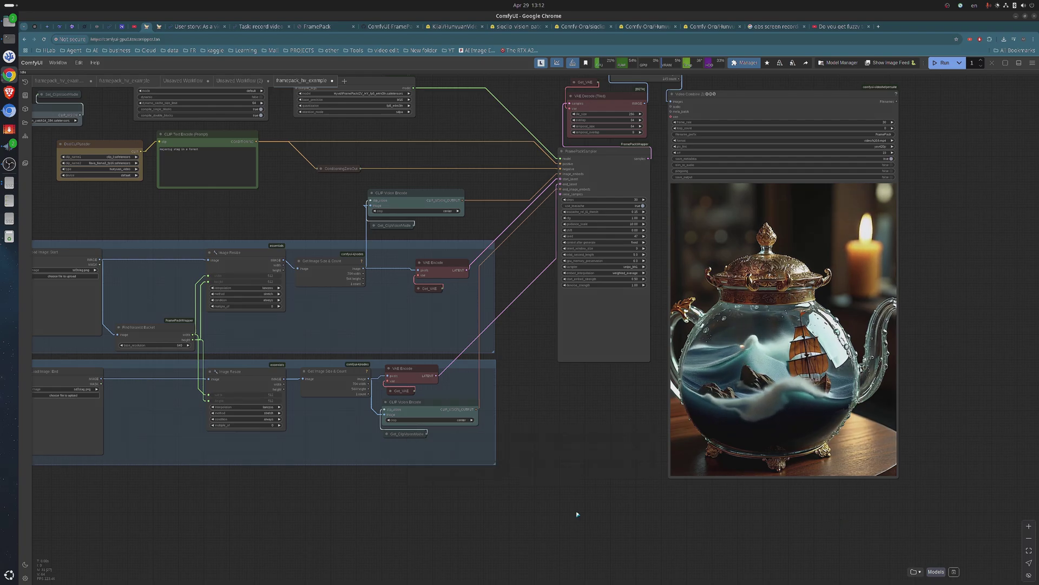
pyautogui.moveTo(652, 509); pyautogui.dragTo(747, 553)
pyautogui.moveTo(377, 129); pyautogui.dragTo(441, 352)
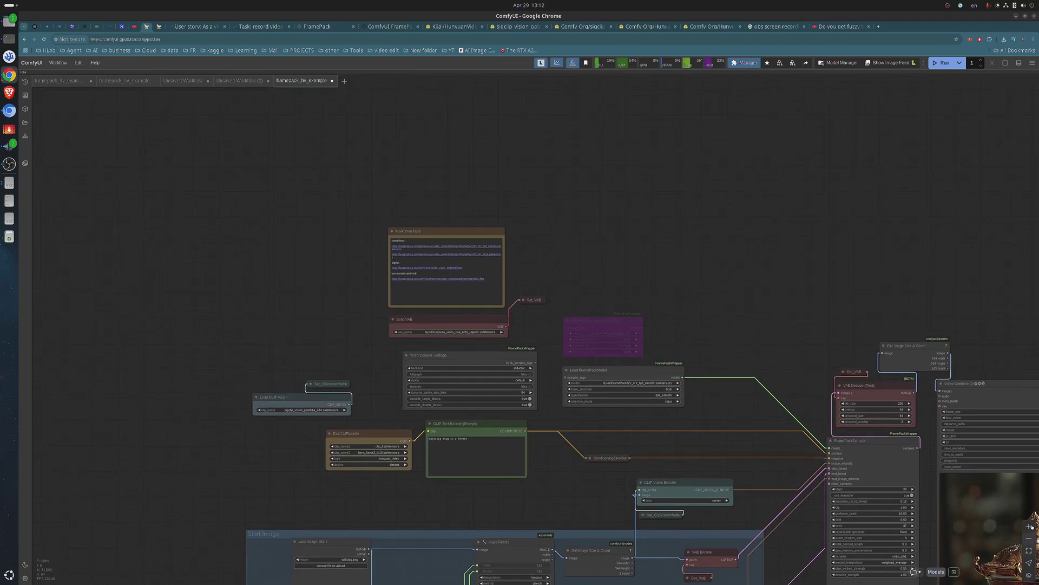
# Set the Torch Compile Settings node to bypassed, leaving the rest of the graph active.
pyautogui.scroll(4, 658, 368)
pyautogui.moveTo(119, 433); pyautogui.dragTo(217, 277)
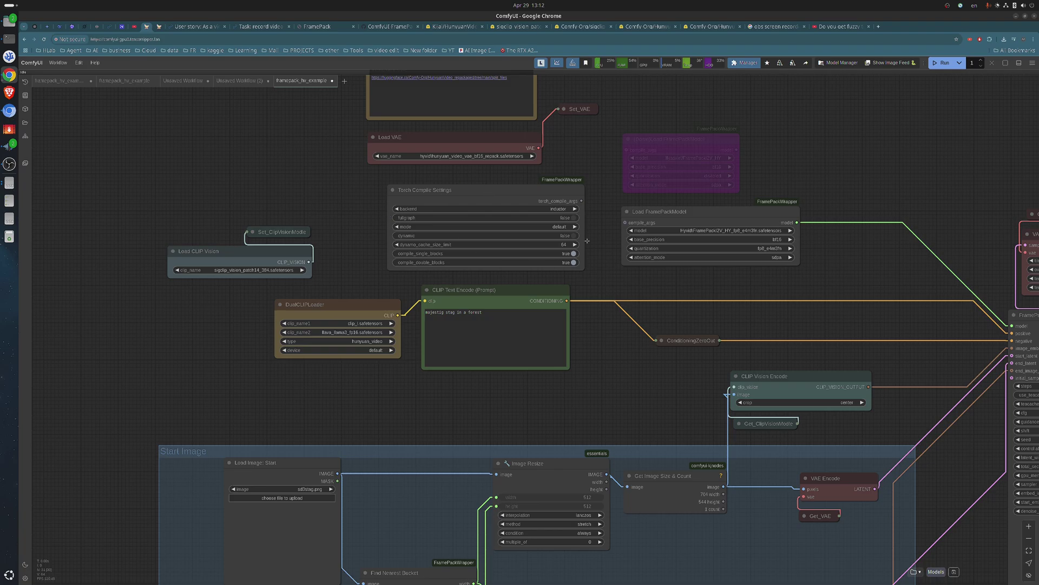
pyautogui.click(548, 192)
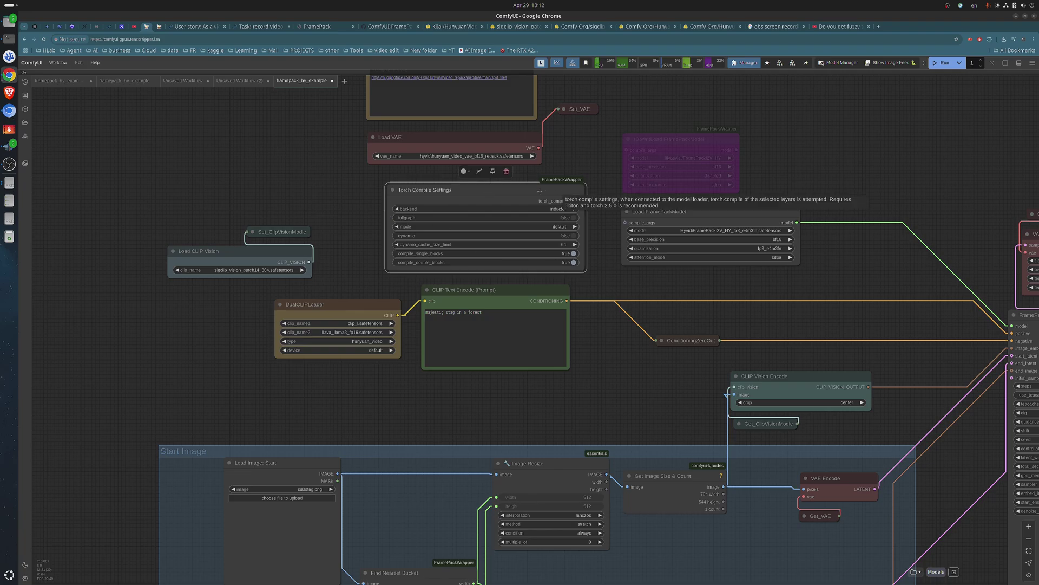
pyautogui.click(478, 172)
pyautogui.click(590, 163)
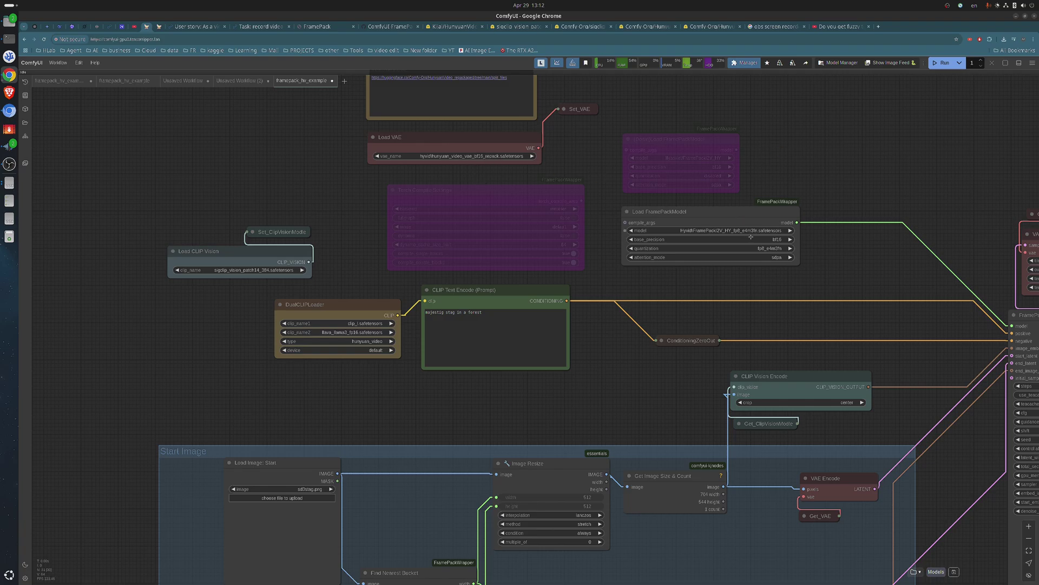
pyautogui.moveTo(888, 276); pyautogui.dragTo(658, 199)
pyautogui.scroll(-4, 658, 199)
pyautogui.hscroll(-5, 658, 200)
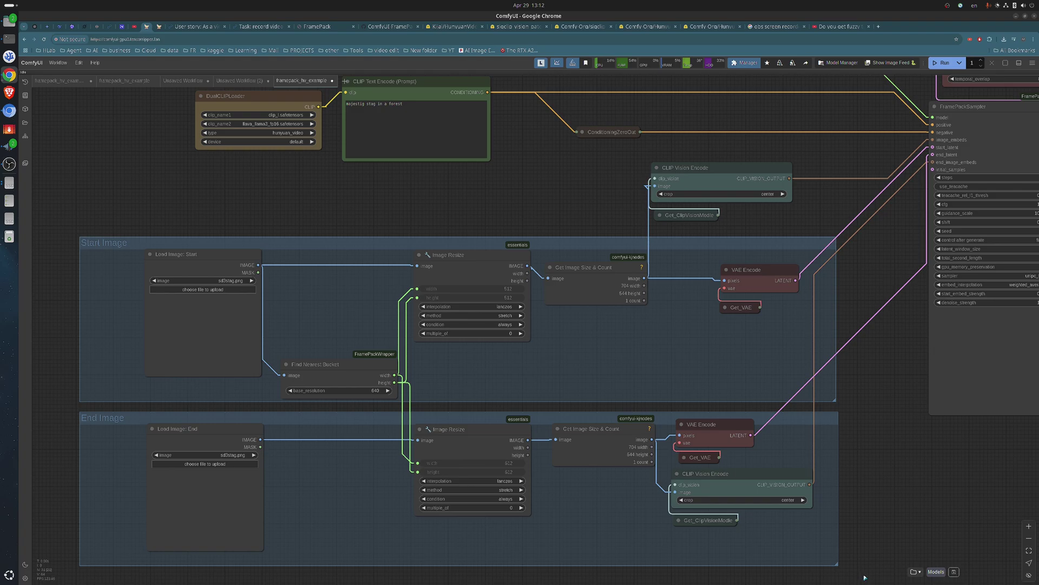
# Box-select all nodes in the End Image group and bypass them together.
pyautogui.moveTo(865, 577); pyautogui.dragTo(50, 407)
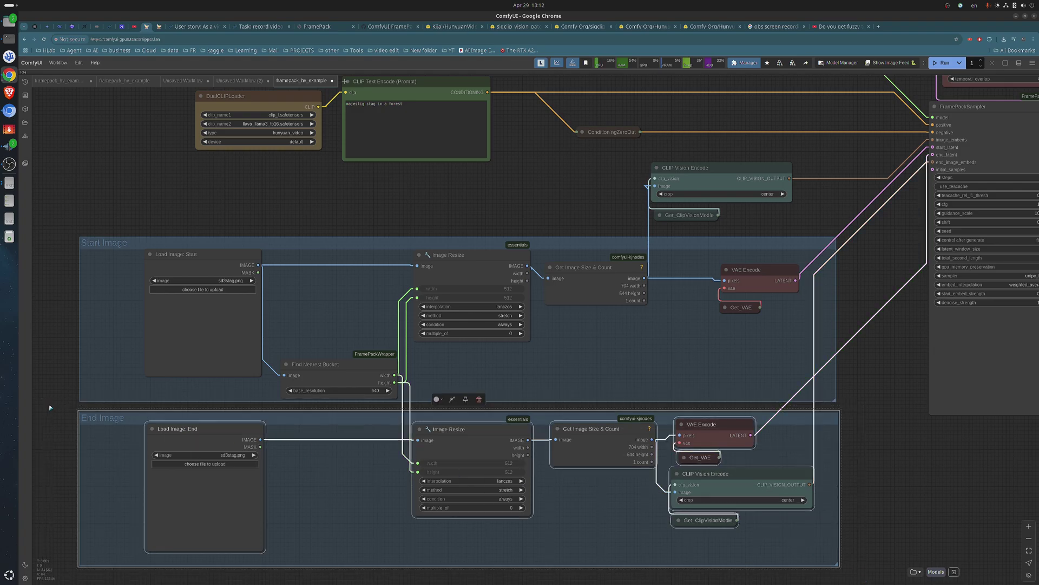
pyautogui.click(452, 399)
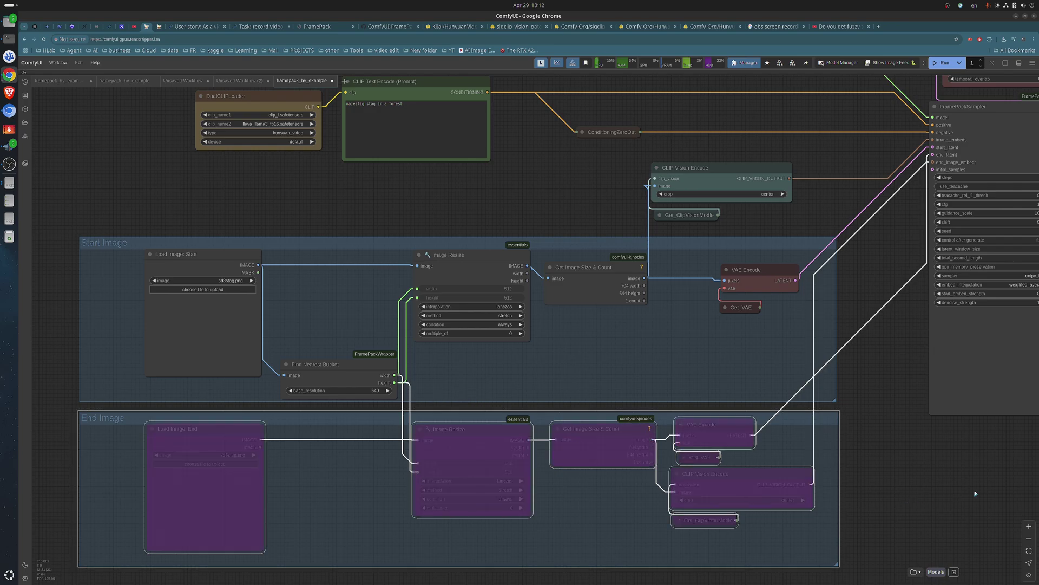
pyautogui.moveTo(975, 494); pyautogui.dragTo(530, 536)
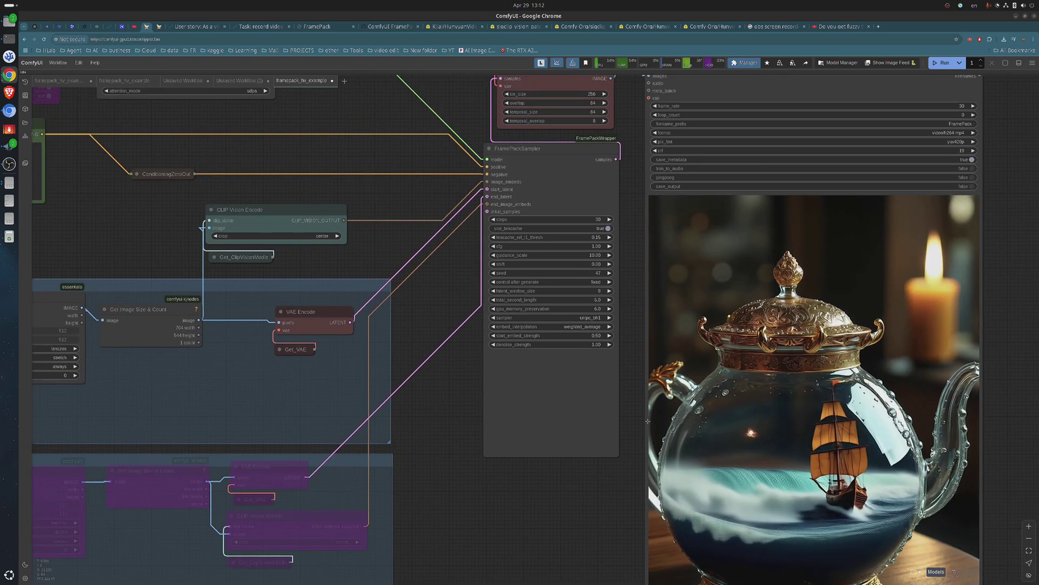
pyautogui.scroll(1, 648, 421)
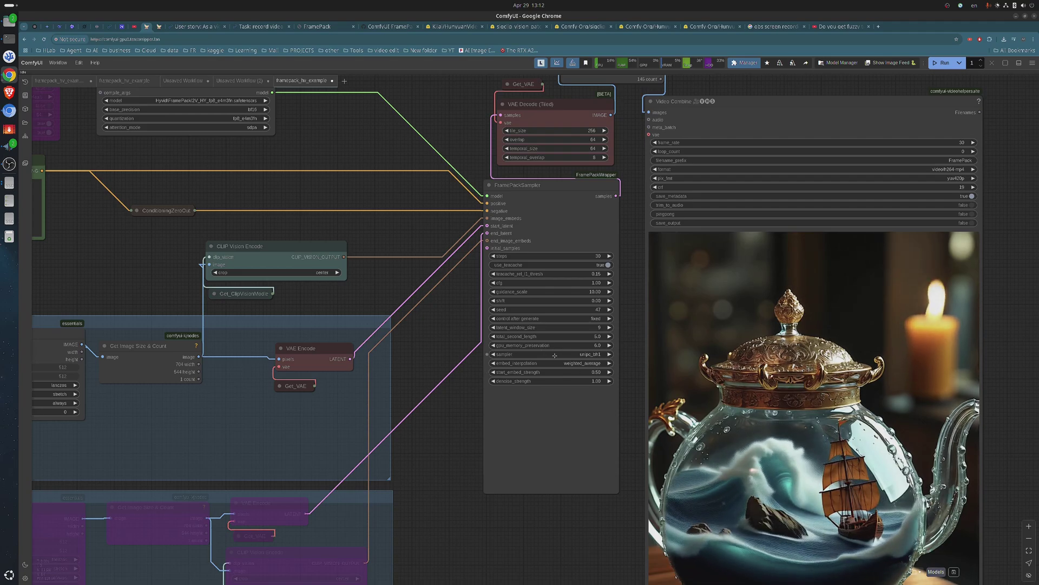
# Change FramePackSampler's total_second_length from 5.0 to 60.
pyautogui.click(587, 337)
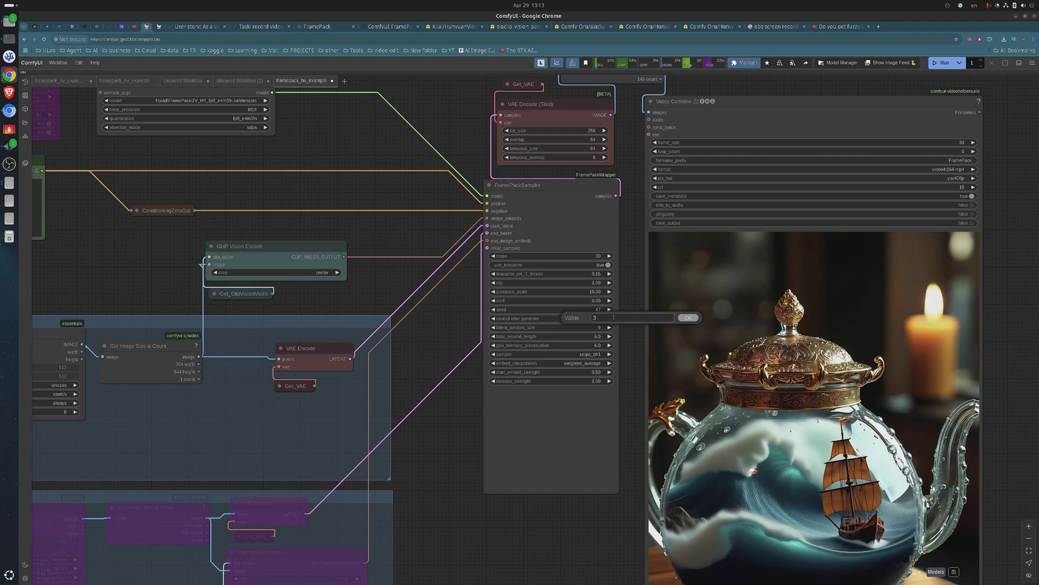
pyautogui.press('BackSpace')
pyautogui.press('BackSpace')
pyautogui.write('60')
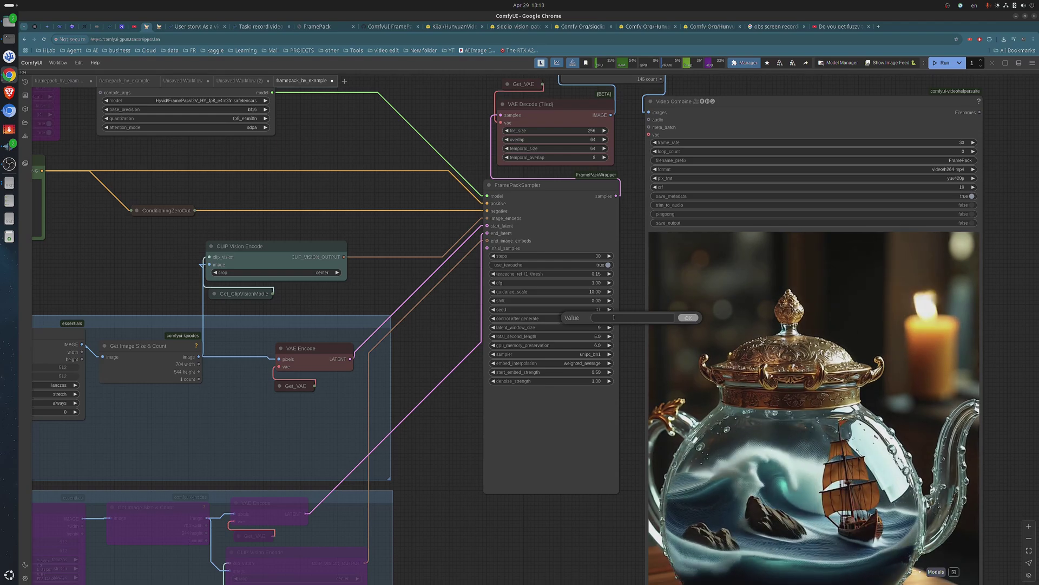
pyautogui.press('BackSpace')
pyautogui.press('BackSpace')
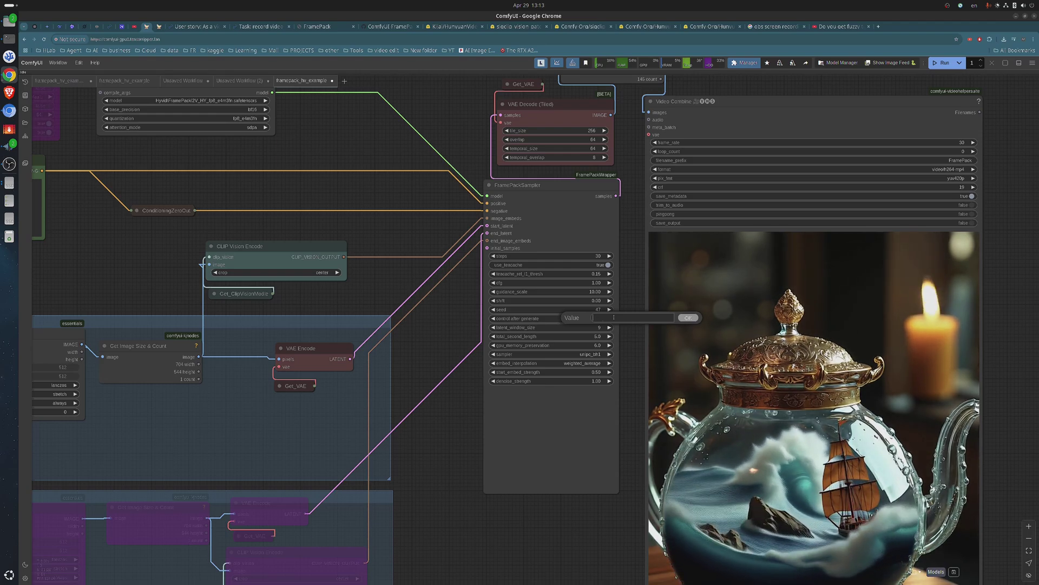
pyautogui.write('60')
pyautogui.click(688, 318)
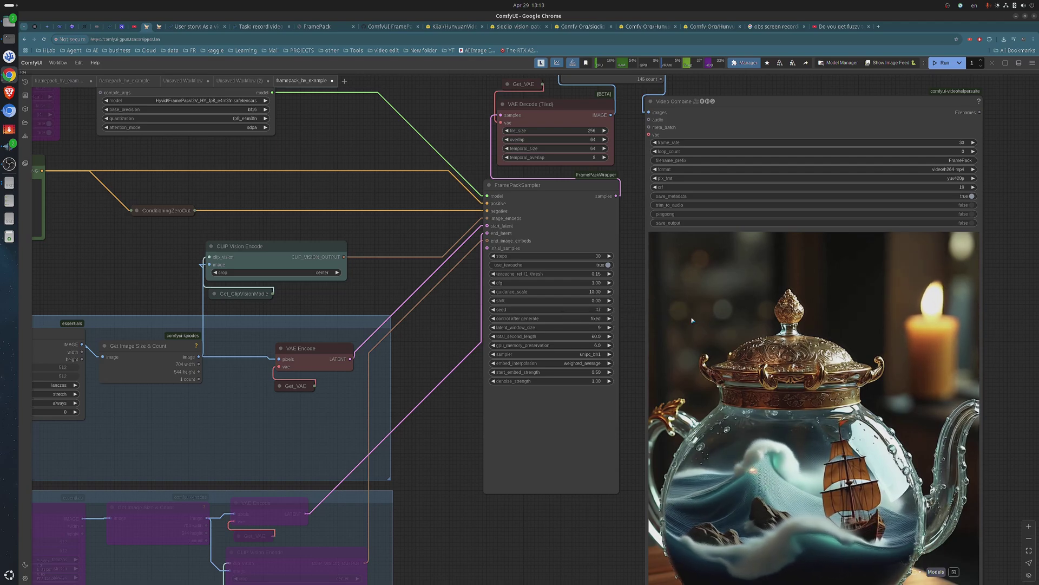
pyautogui.scroll(4, 589, 273)
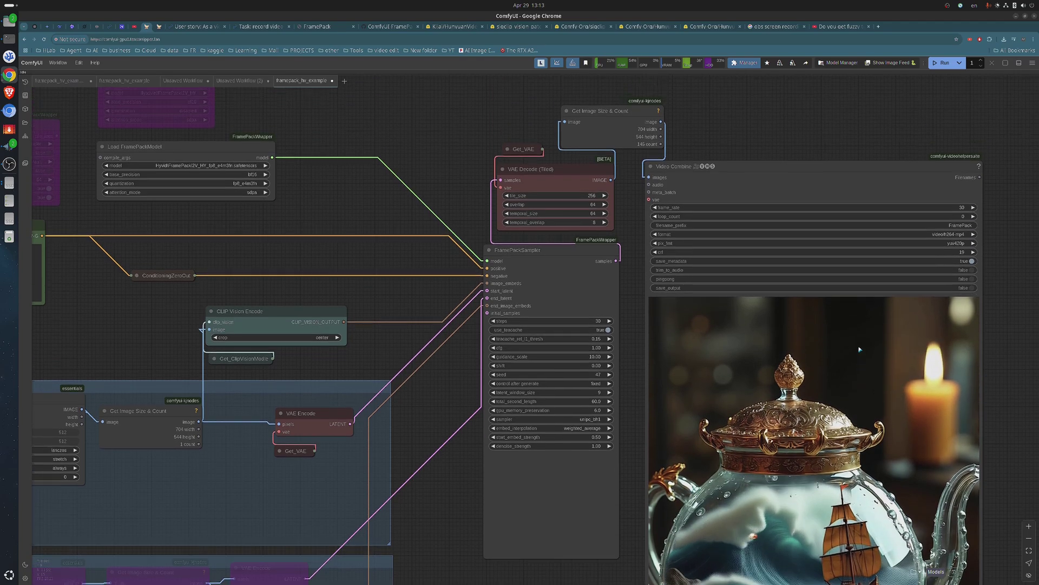
pyautogui.scroll(-3, 590, 273)
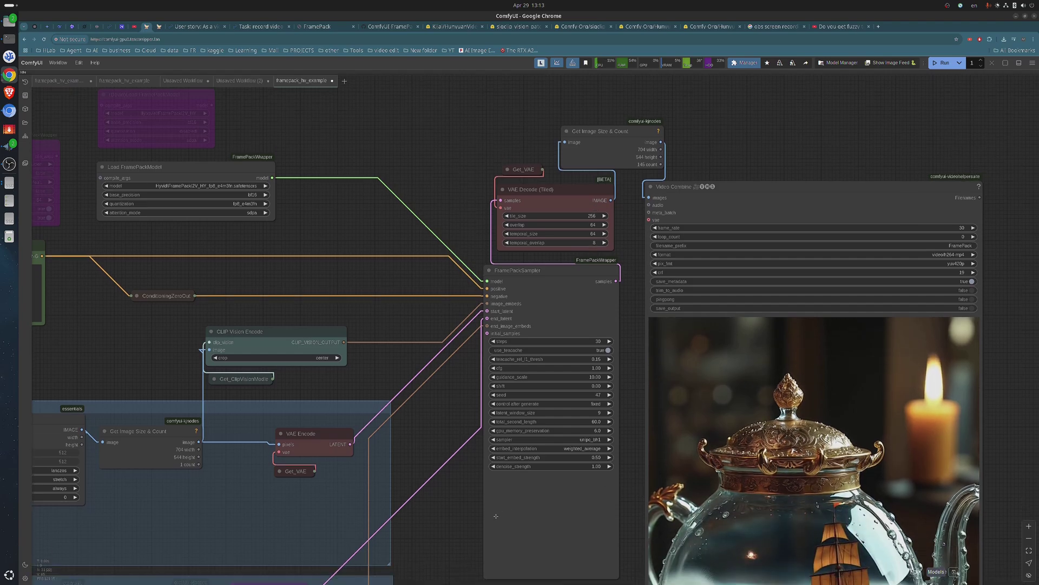
pyautogui.scroll(-3, 707, 403)
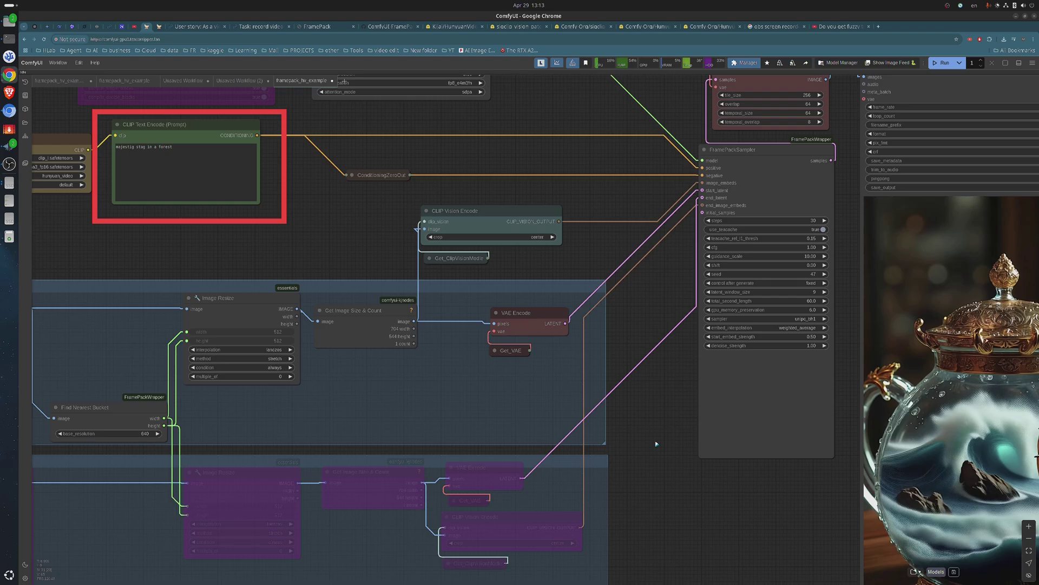
pyautogui.scroll(-5, 656, 444)
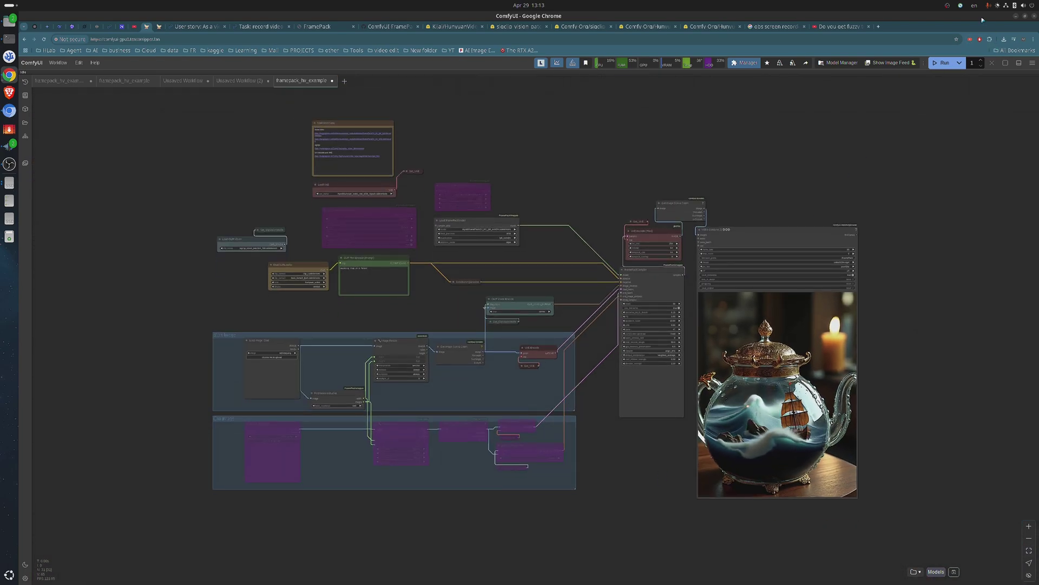
pyautogui.scroll(1, 534, 343)
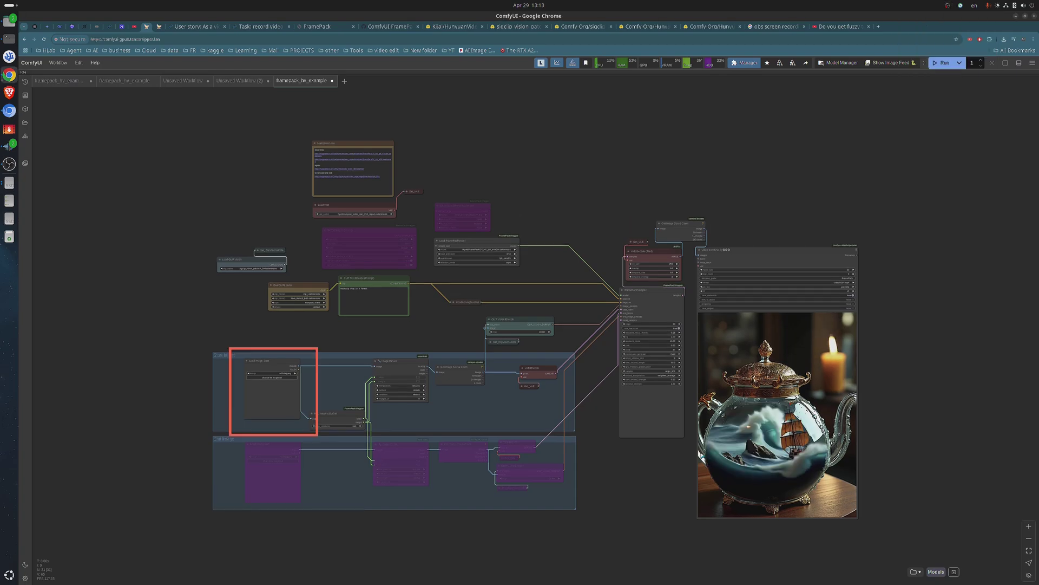